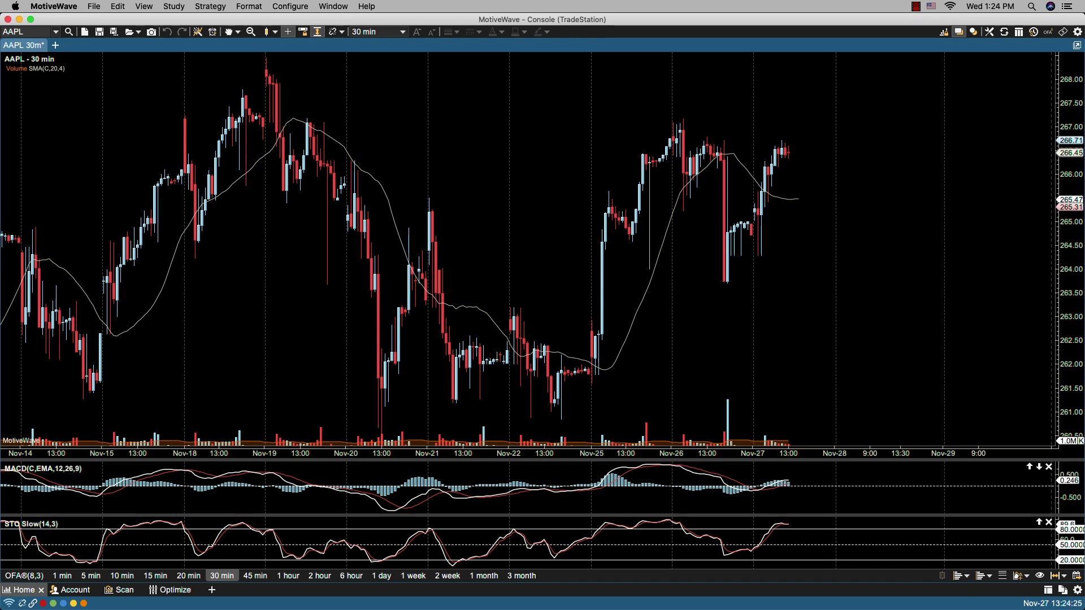
Open Preferences at the Chart tab's Options page to show the chart display checkboxes
click(299, 8)
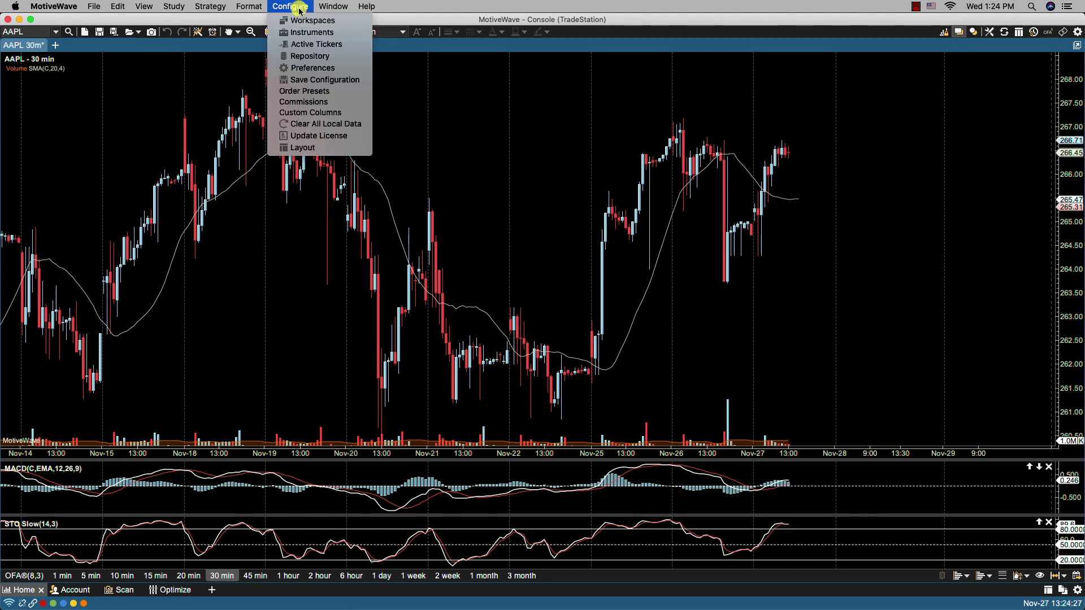
click(313, 68)
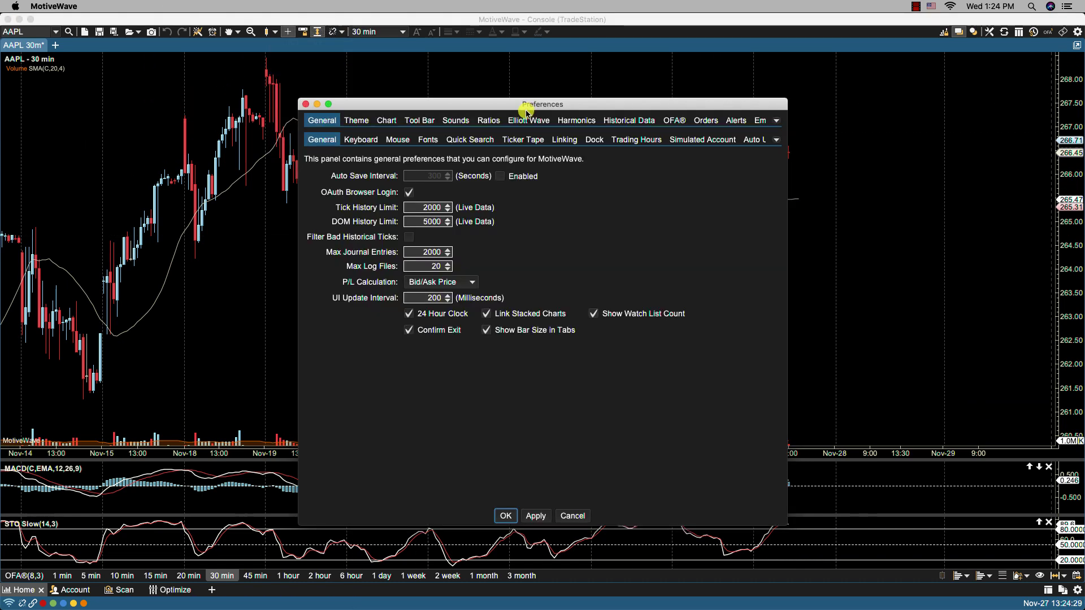
click(386, 120)
click(540, 142)
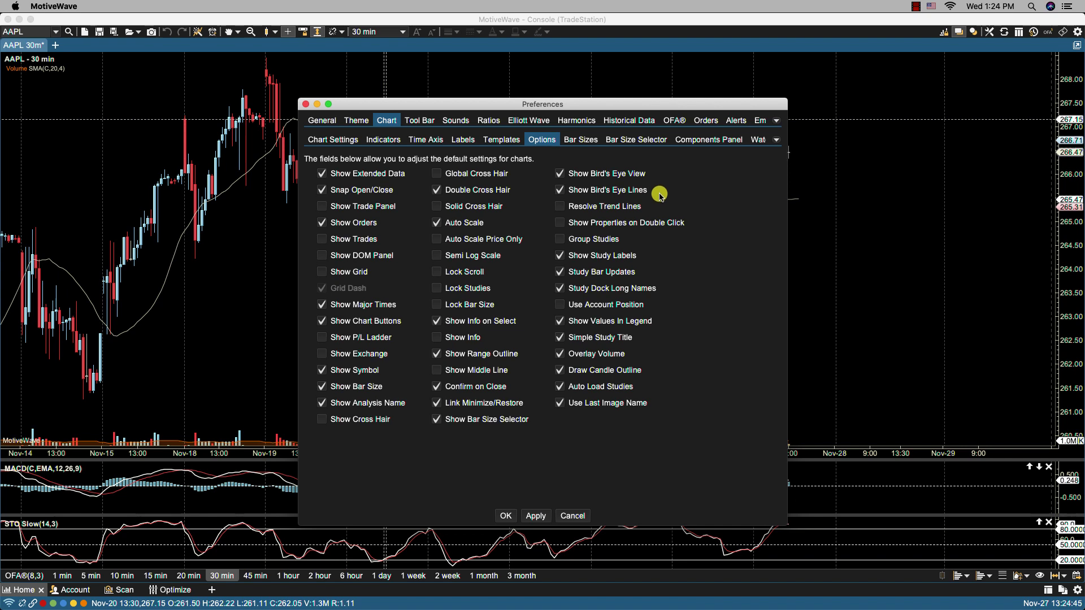
Close Preferences and start a new MSFT chart with Inherit Settings from Active Chart unchecked
click(504, 515)
click(55, 46)
click(70, 59)
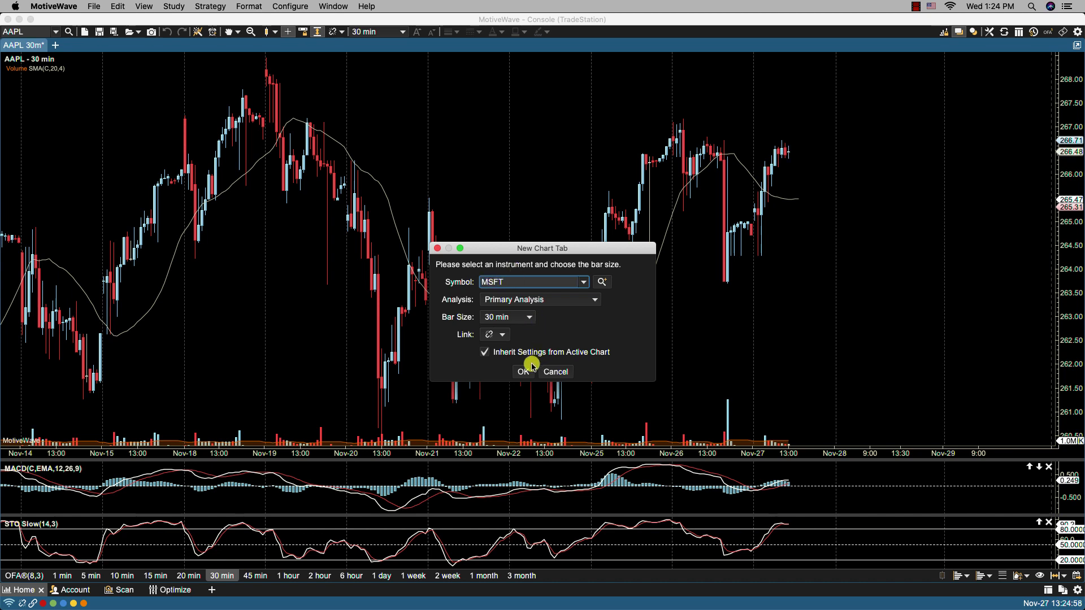
click(516, 352)
Create the MSFT 30-minute tab, enlarge its overview panel, then close the tab
click(517, 369)
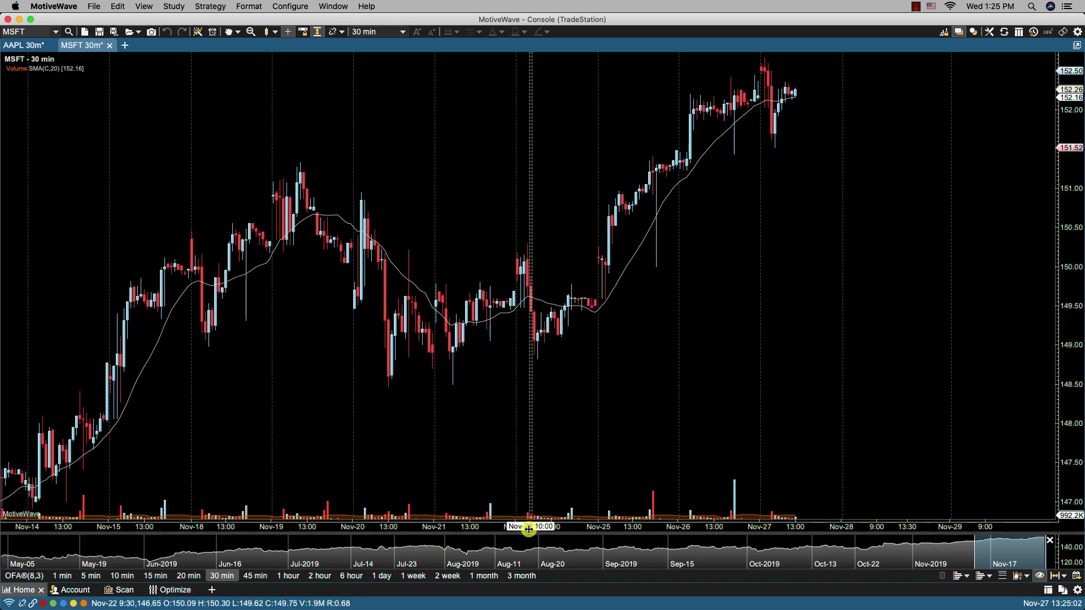
drag(531, 533, 536, 422)
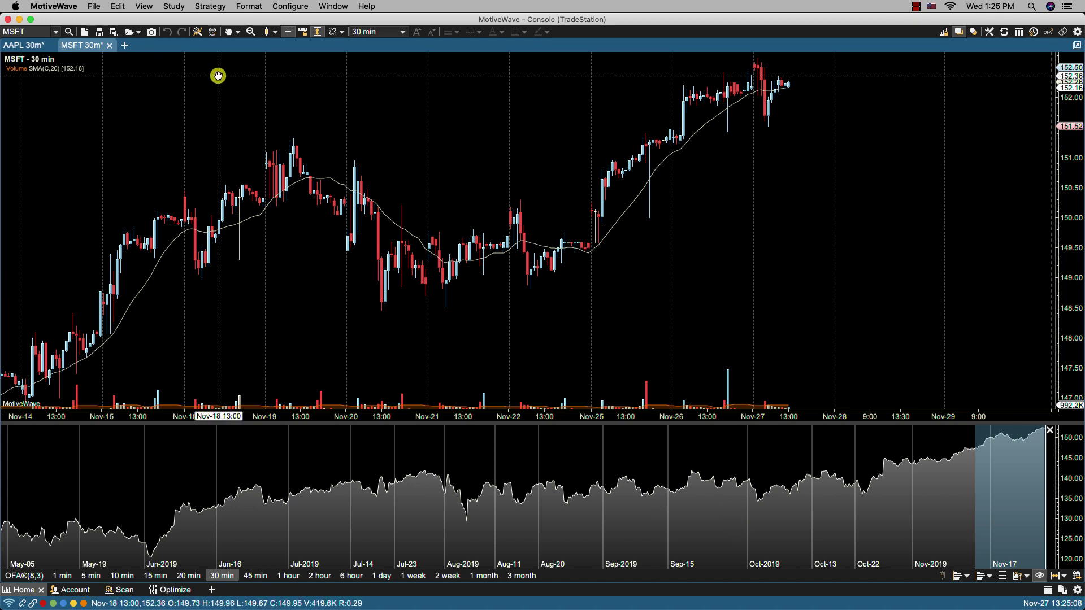
click(113, 46)
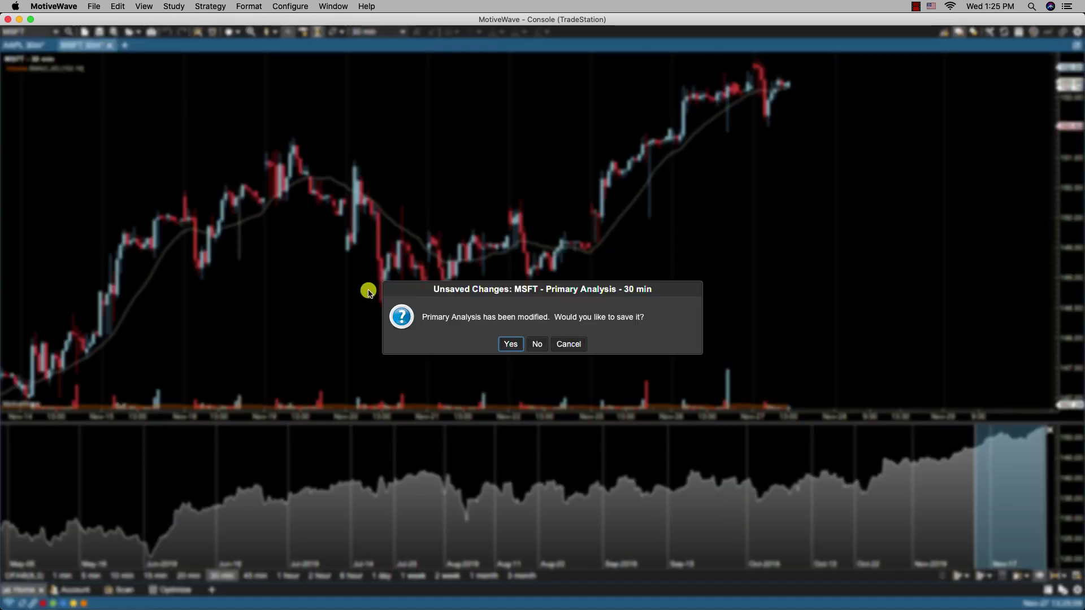
click(538, 343)
click(290, 7)
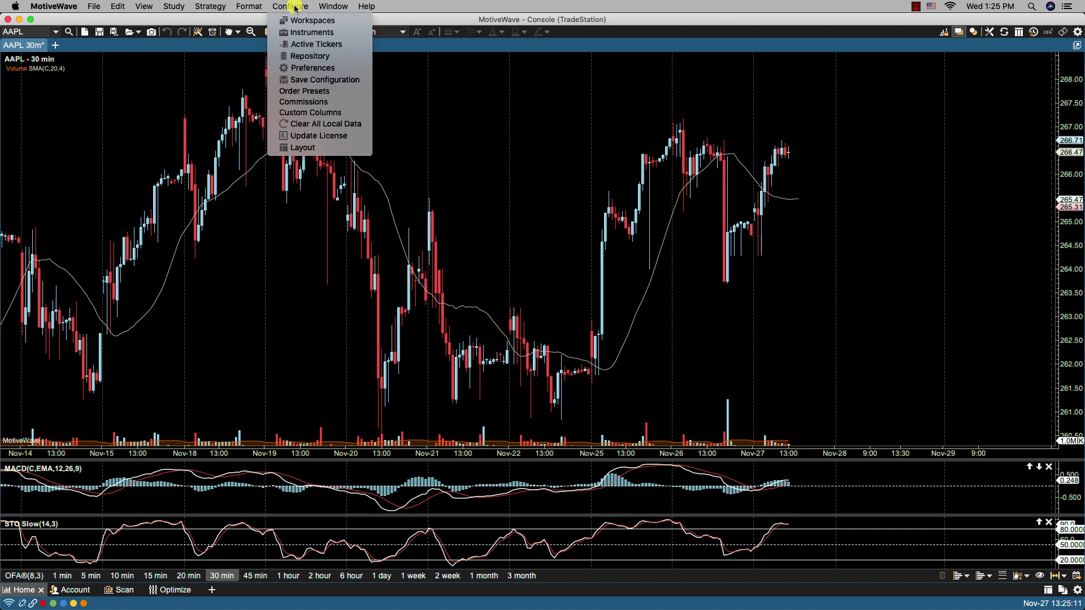
click(310, 66)
click(386, 120)
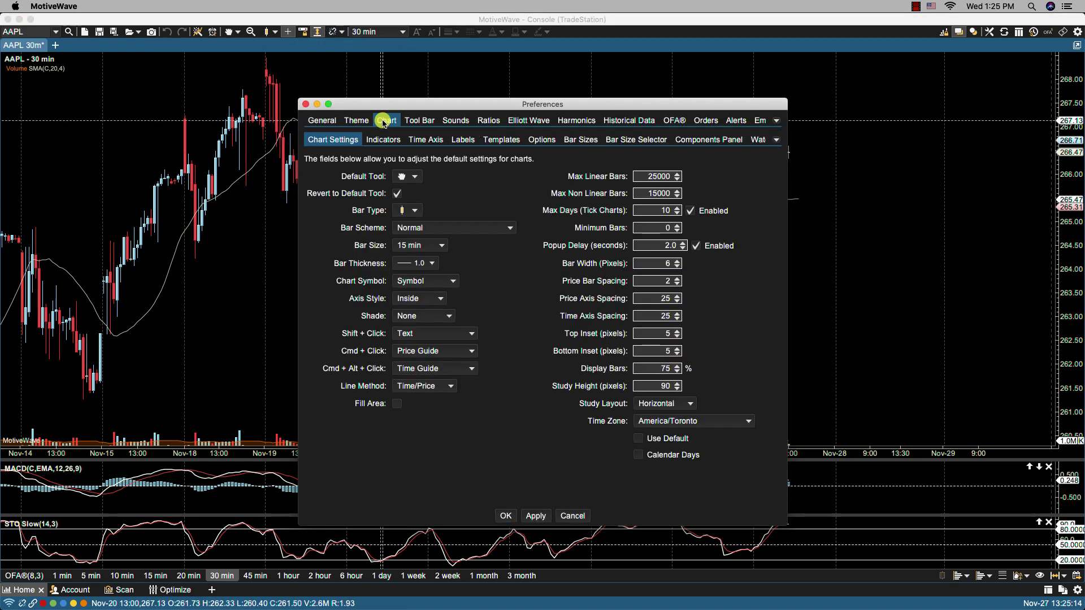
click(542, 143)
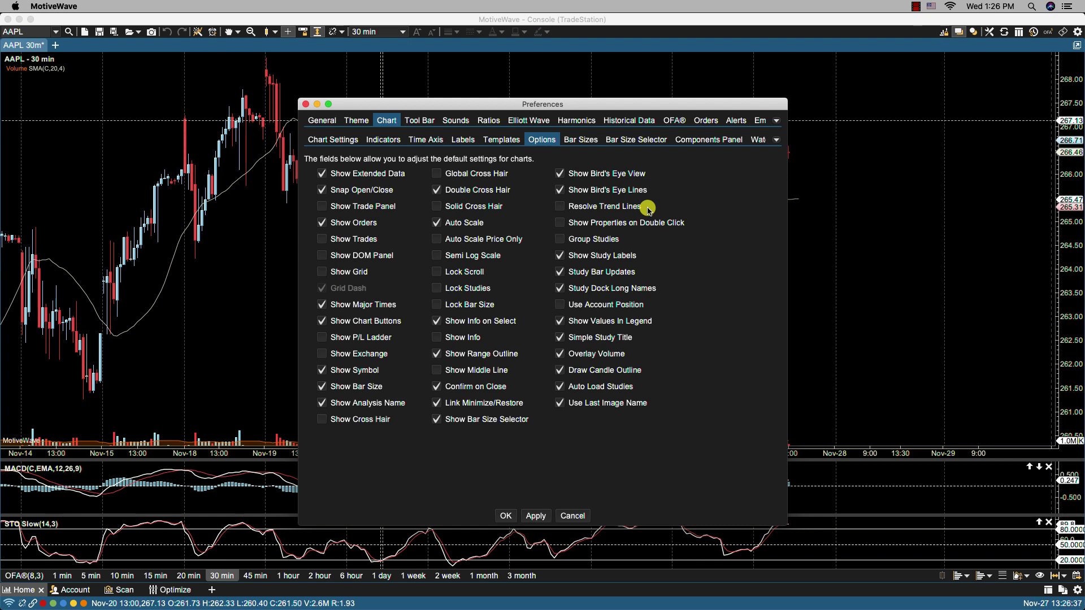
Cancel Preferences and draw an AAPL trend line from the 261.60 low to the 263.70 low
click(572, 516)
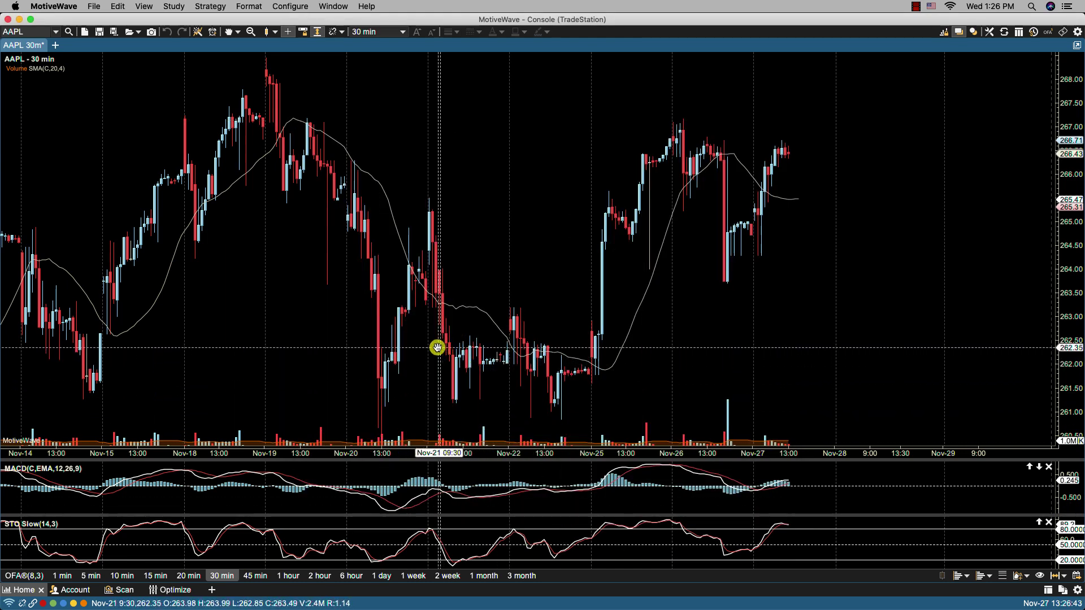
click(238, 32)
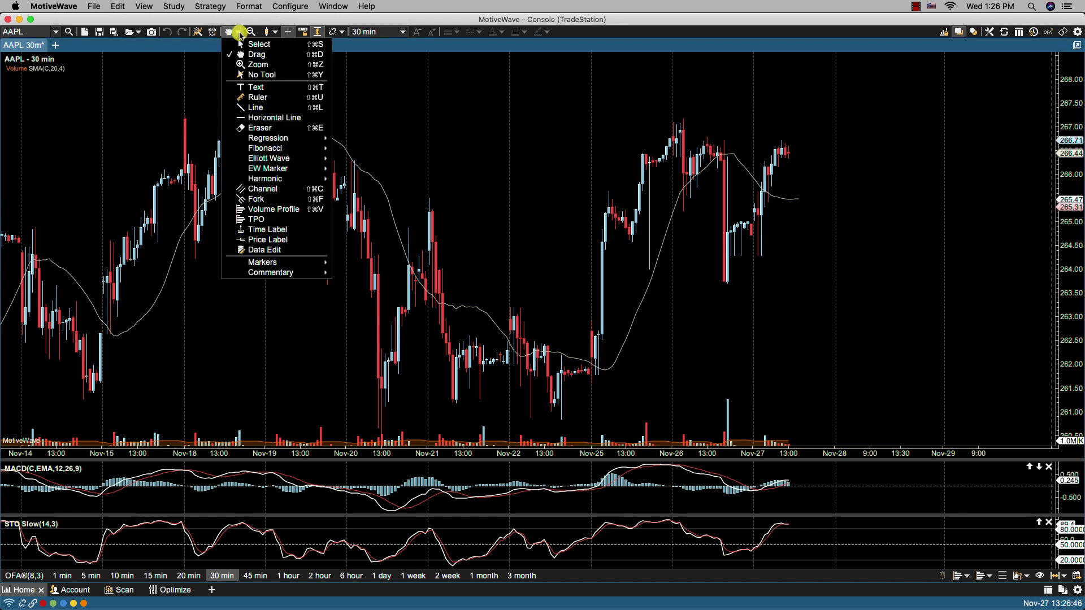
click(255, 108)
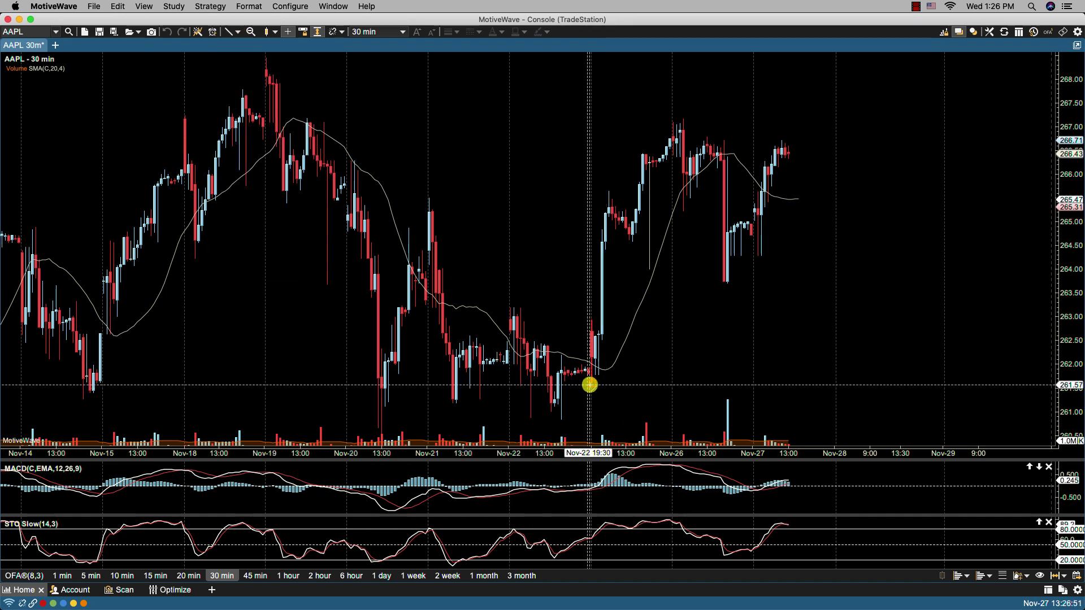
drag(592, 383, 728, 284)
Extend the trend line left and right, and switch AAPL to 15-minute bars
right_click(728, 285)
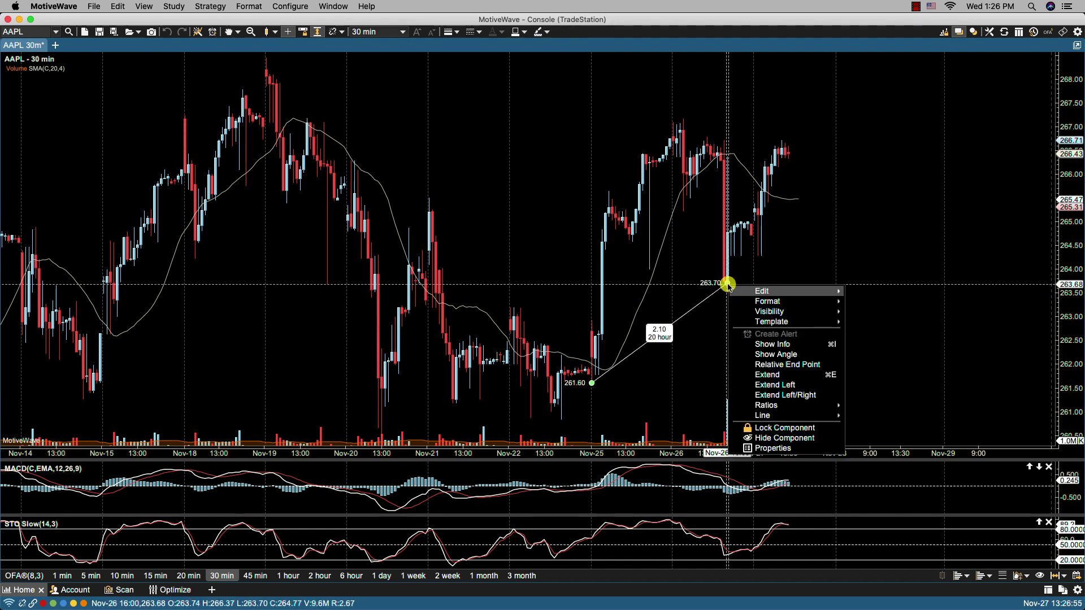
click(772, 395)
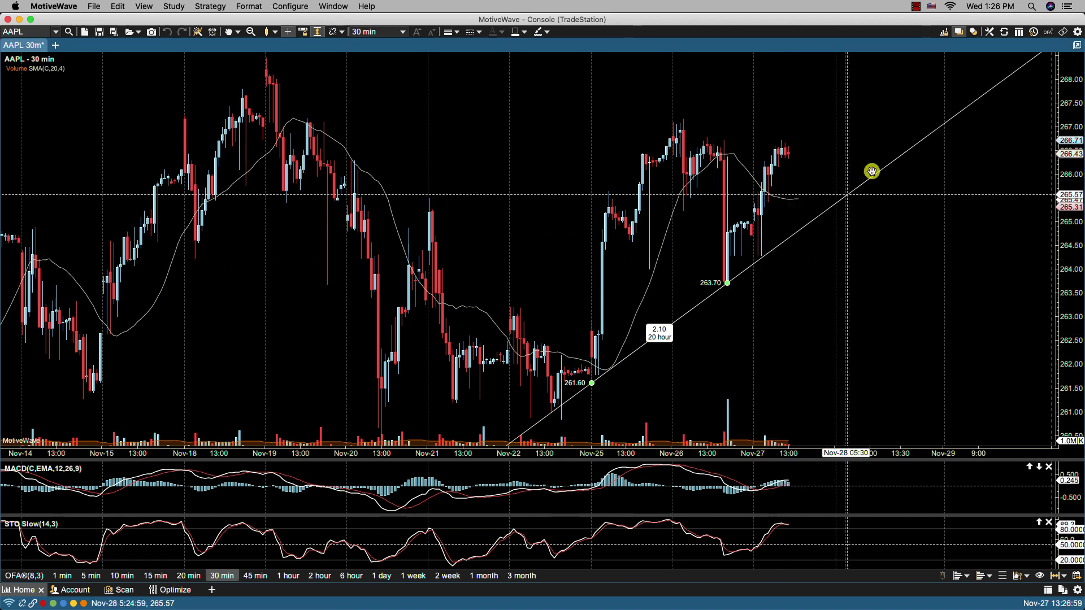
click(156, 576)
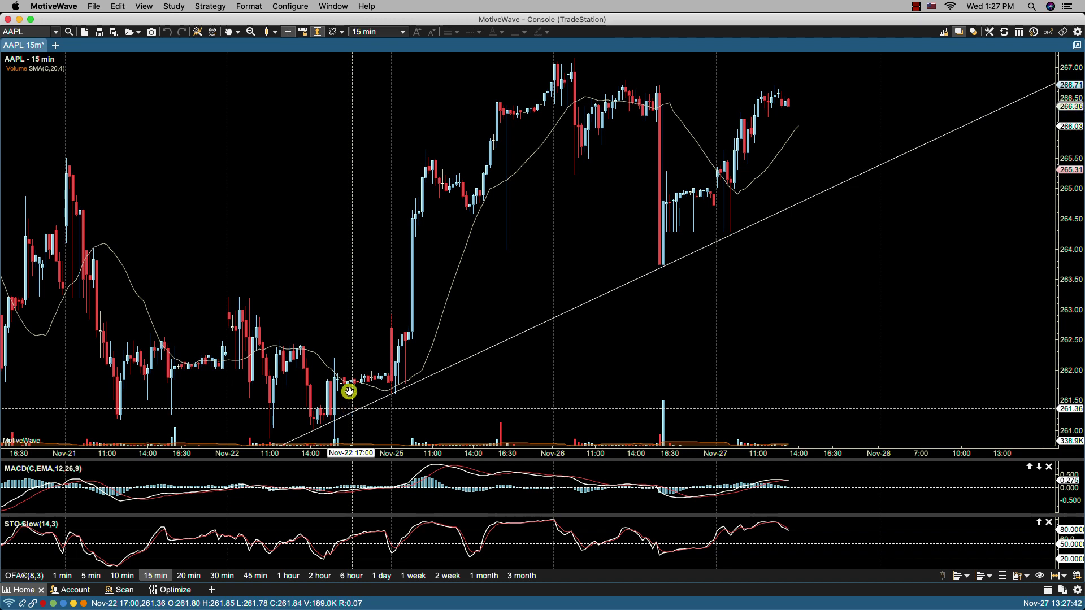
Enable Show Properties on Double Click in the Chart Options preferences and save
click(290, 7)
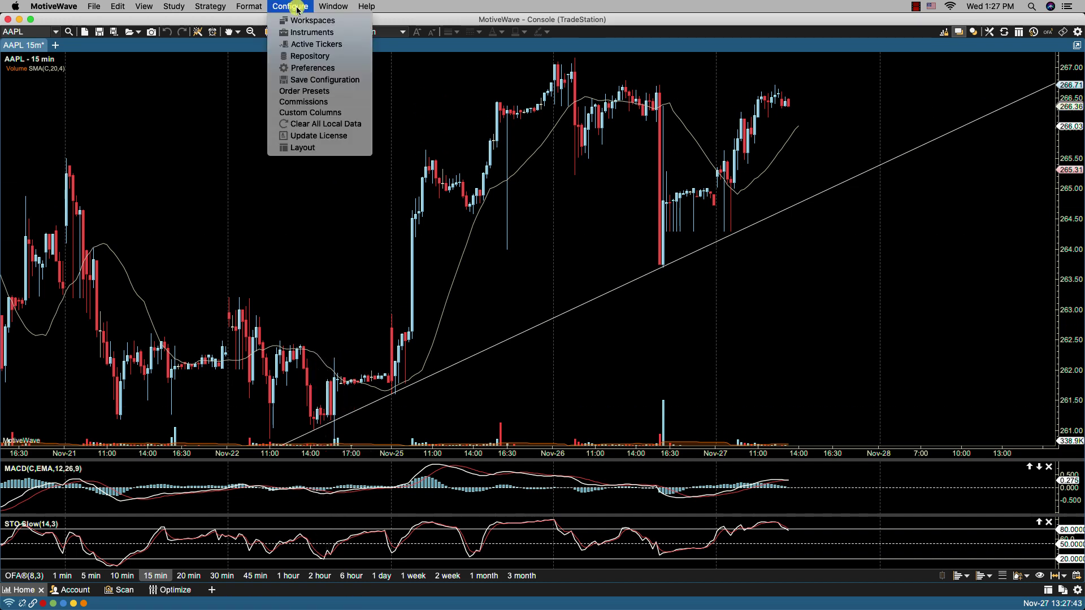
click(308, 72)
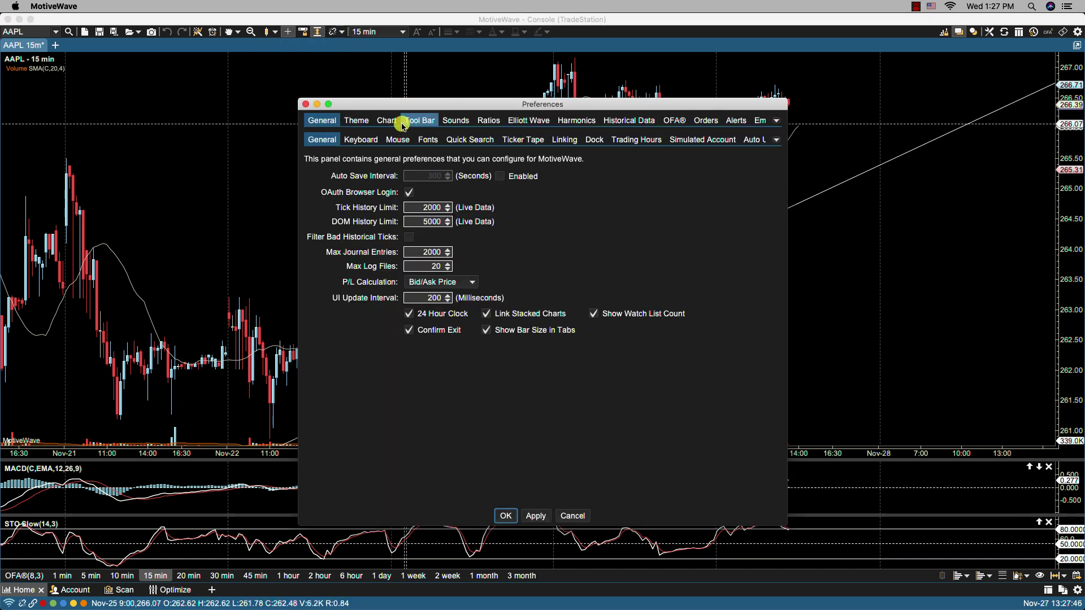
click(394, 126)
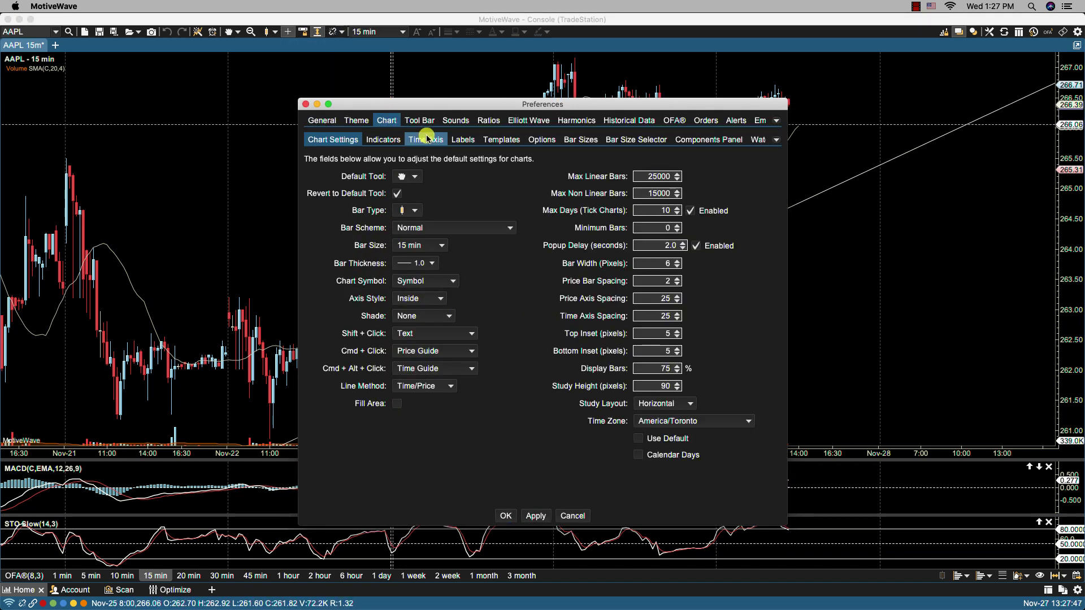
click(540, 142)
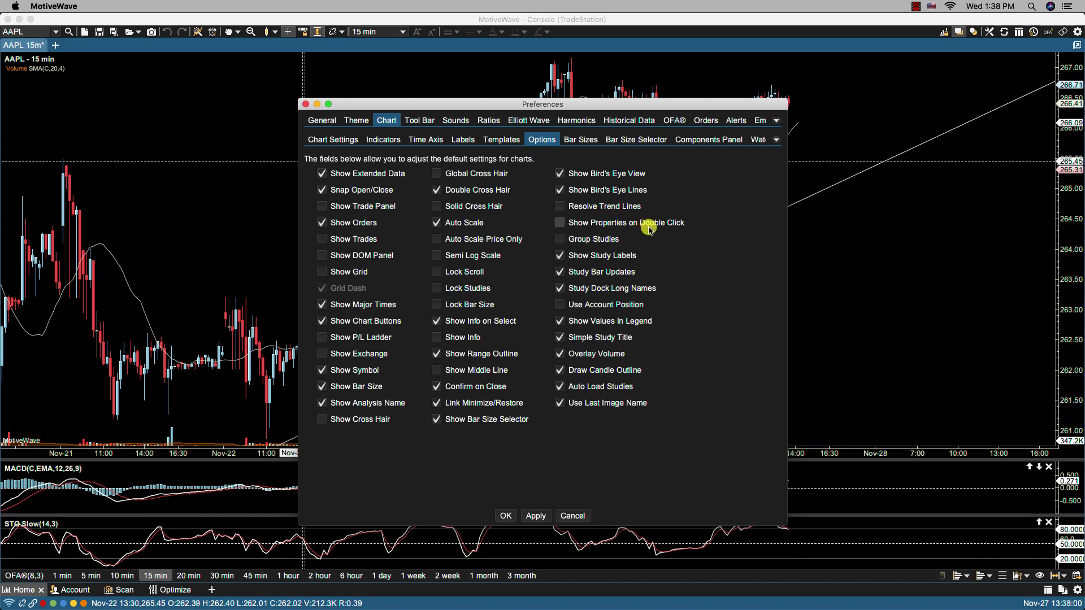
click(559, 223)
click(505, 516)
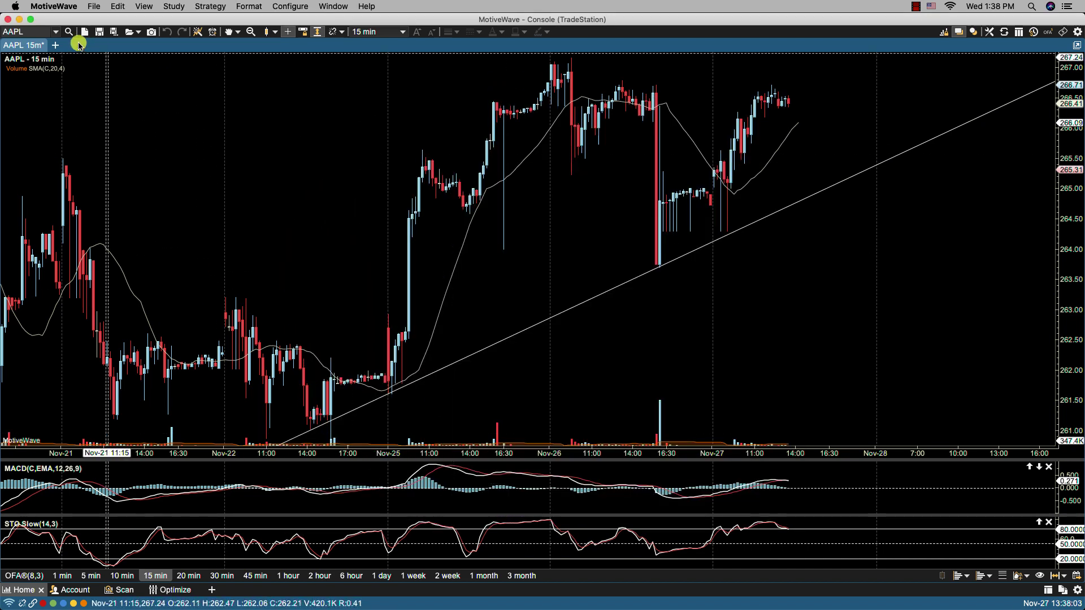
Open a new MSFT 15-minute chart tab
click(55, 46)
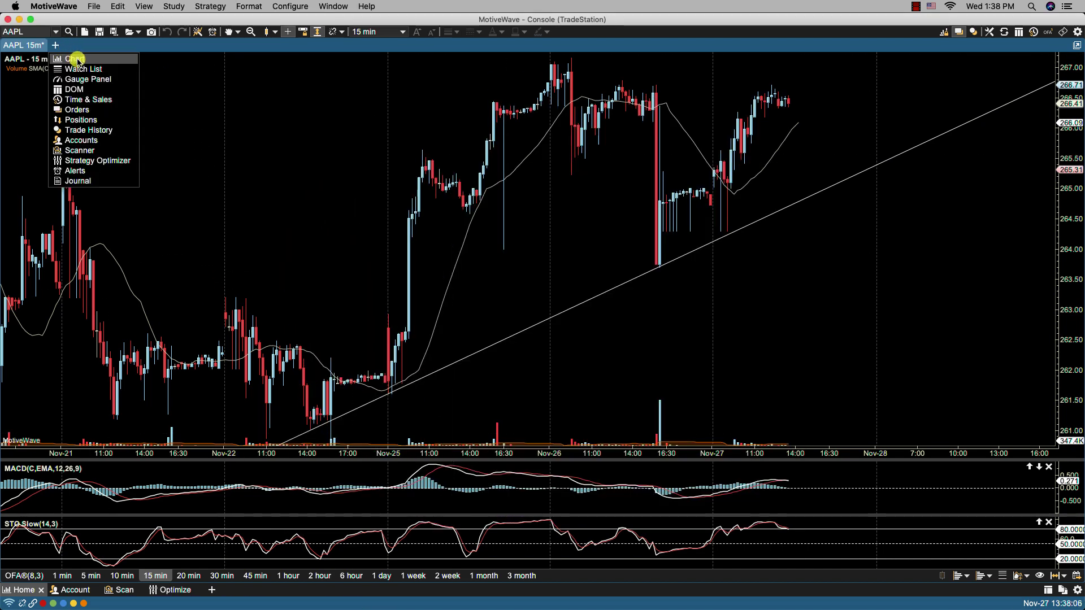
click(76, 59)
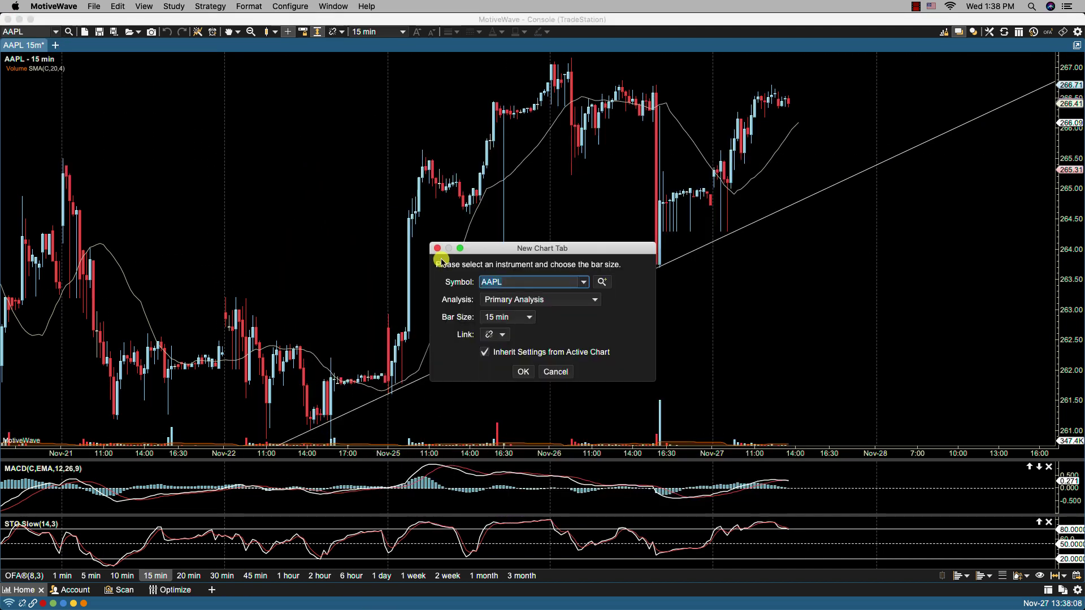
text(MSFT)
click(522, 371)
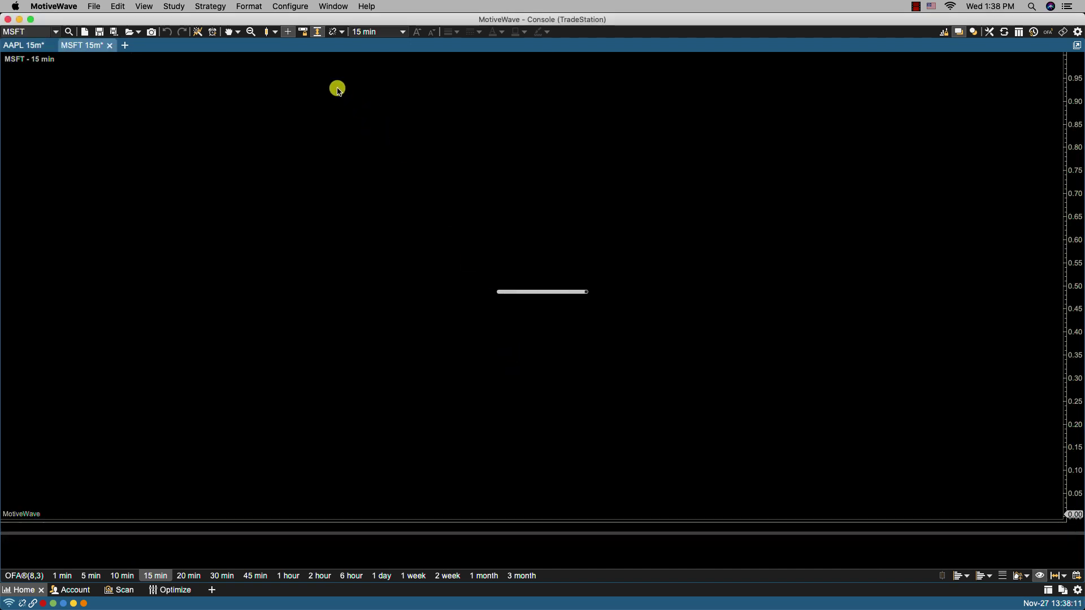
Draw a 150.00 to 151.43 trend line, then double-click it to view its properties and cancel
click(235, 35)
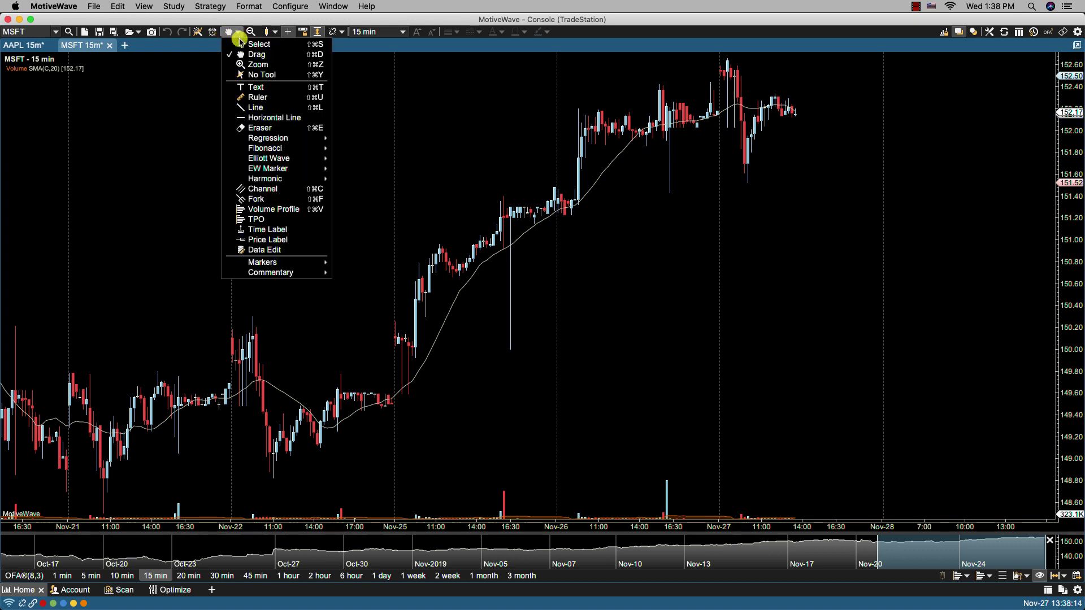
click(255, 92)
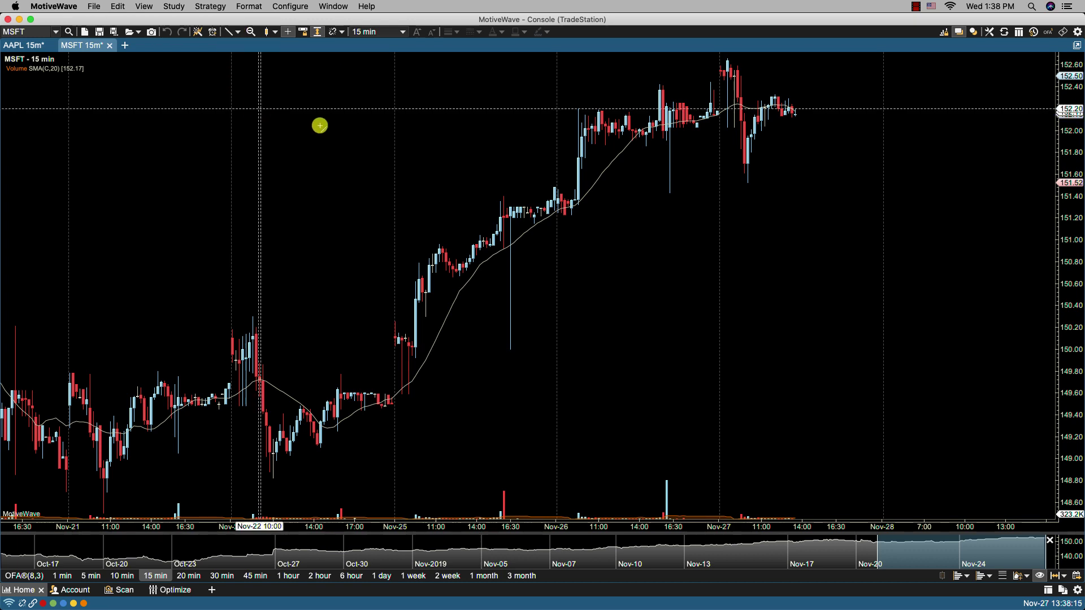
click(510, 348)
click(673, 189)
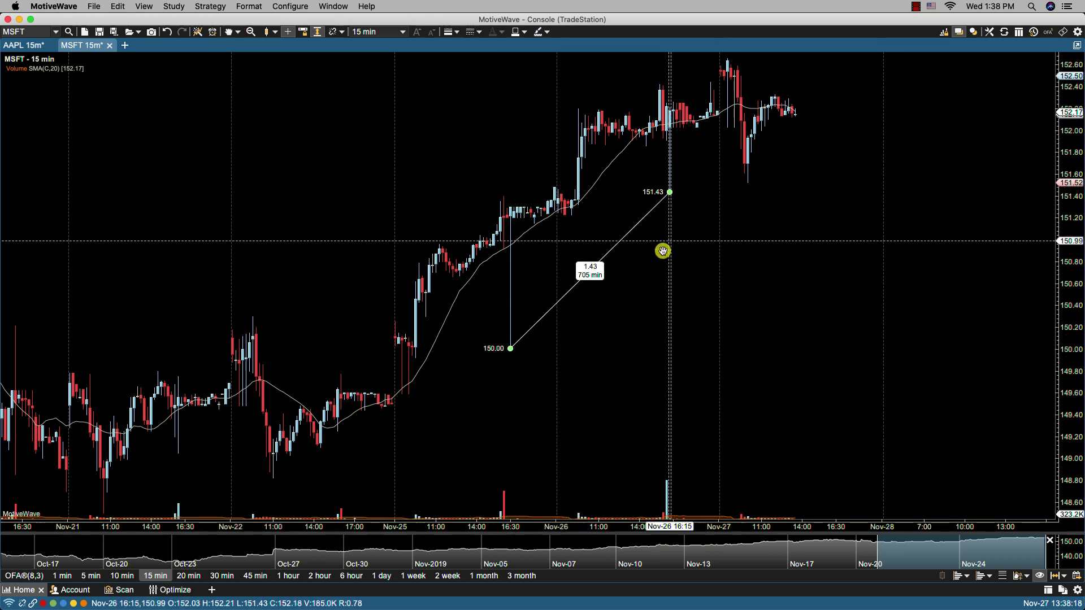
double_click(620, 243)
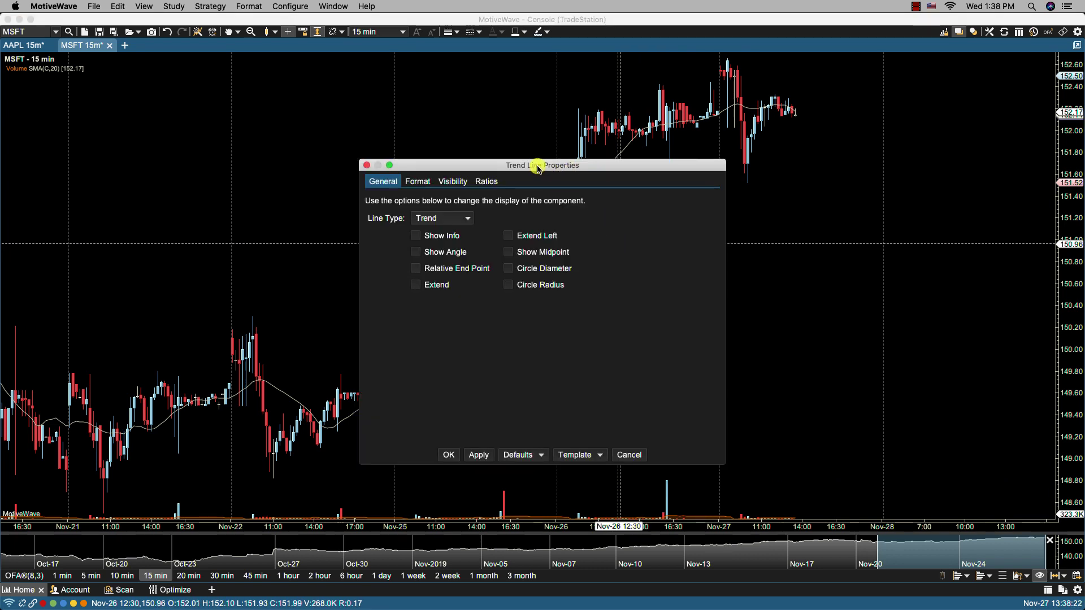
click(626, 455)
mouse_move(589, 272)
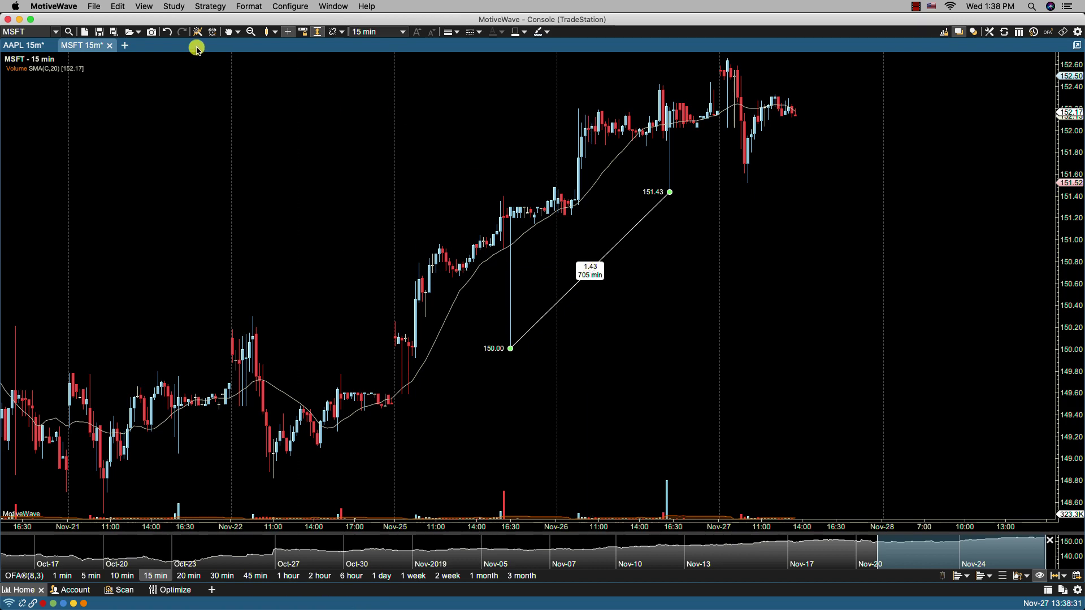
Close the MSFT tab discarding changes, then review Chart Options preferences and cancel
click(110, 45)
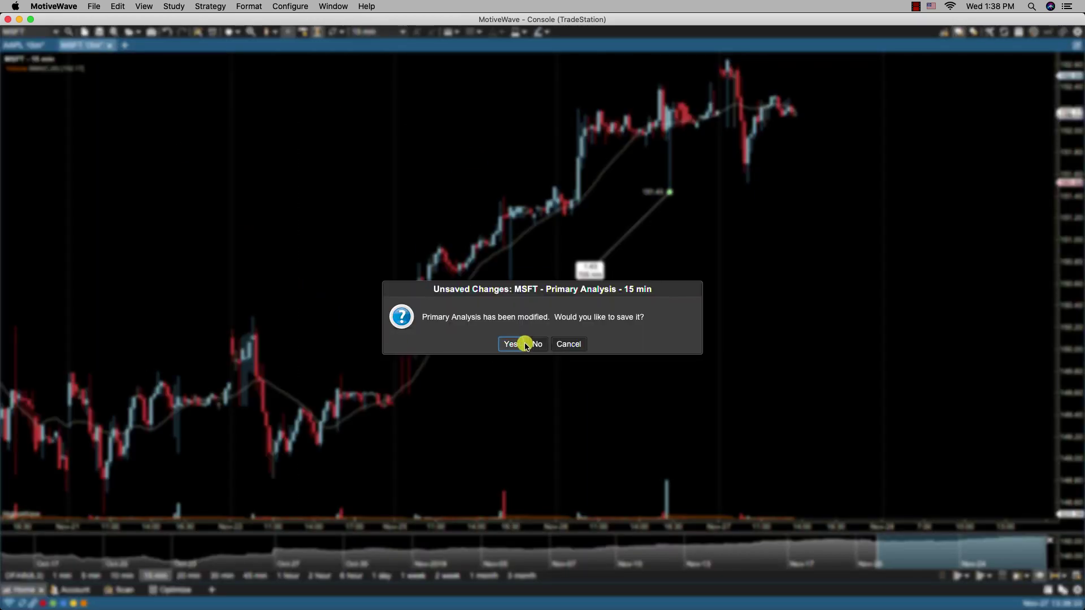
click(525, 344)
click(288, 6)
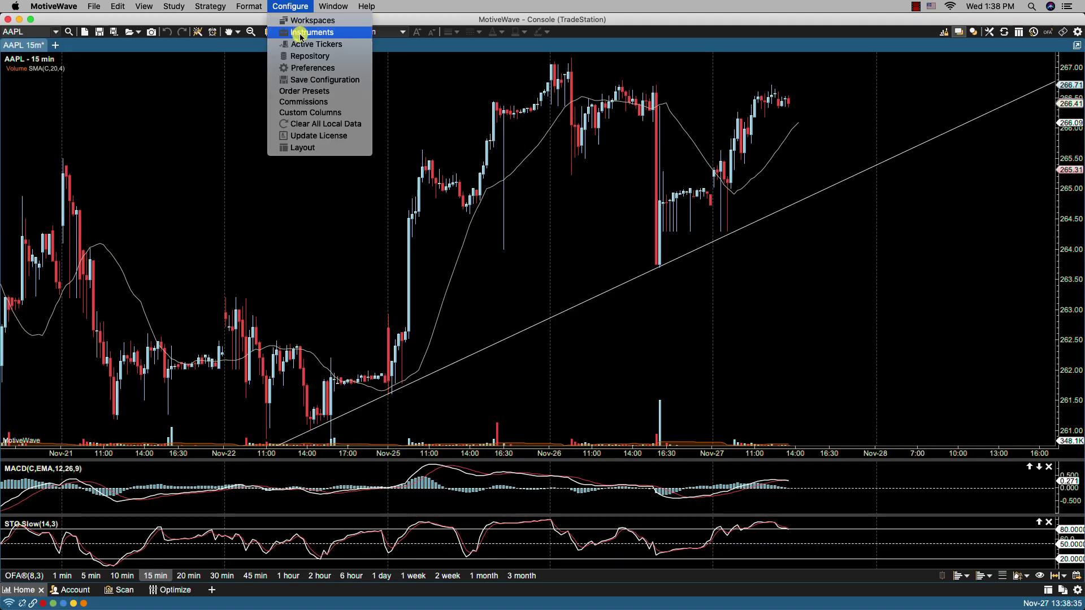
click(312, 68)
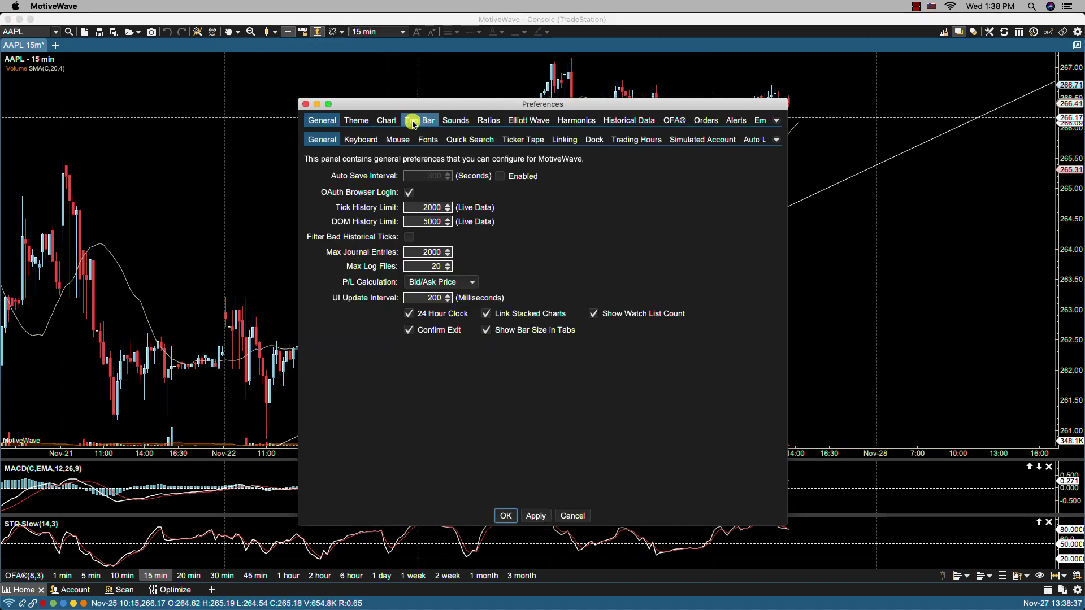
click(388, 121)
click(540, 140)
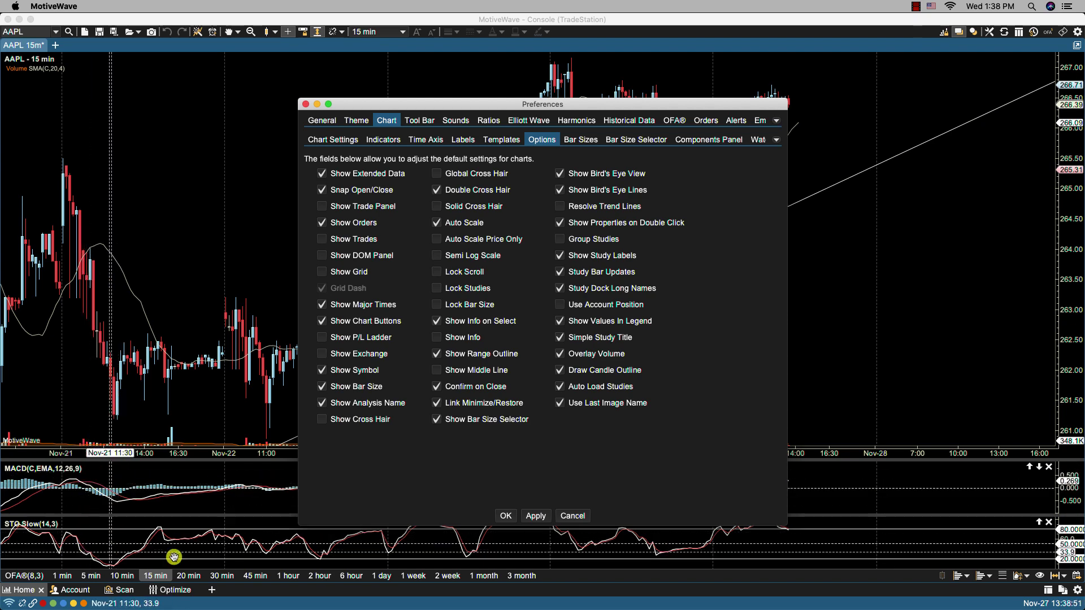
click(568, 518)
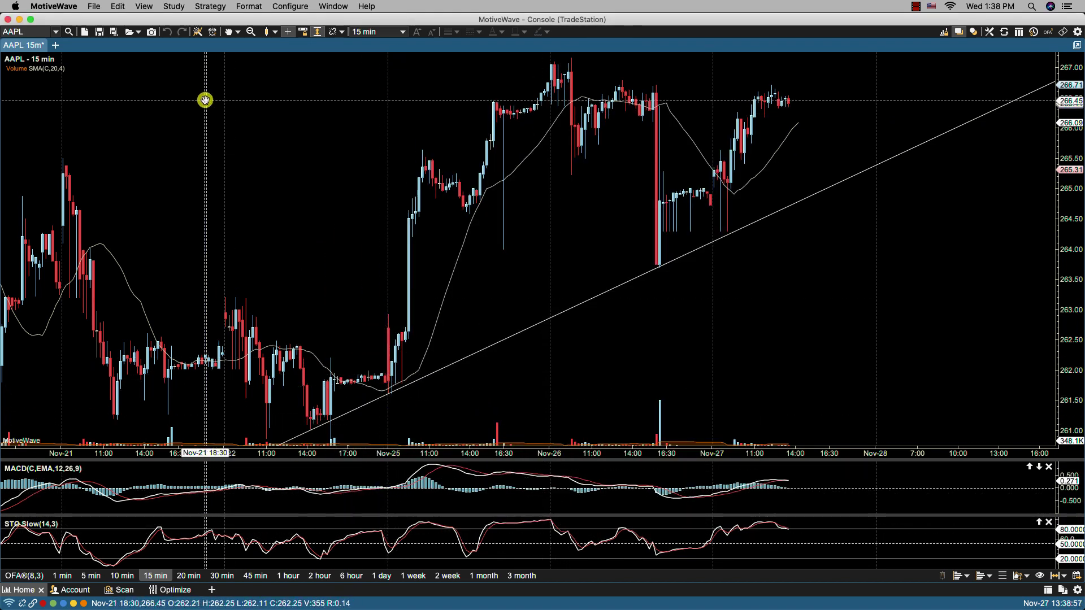
Group Studies from the View menu, then view the STO Slow(14,3) and MACD tabs
click(145, 6)
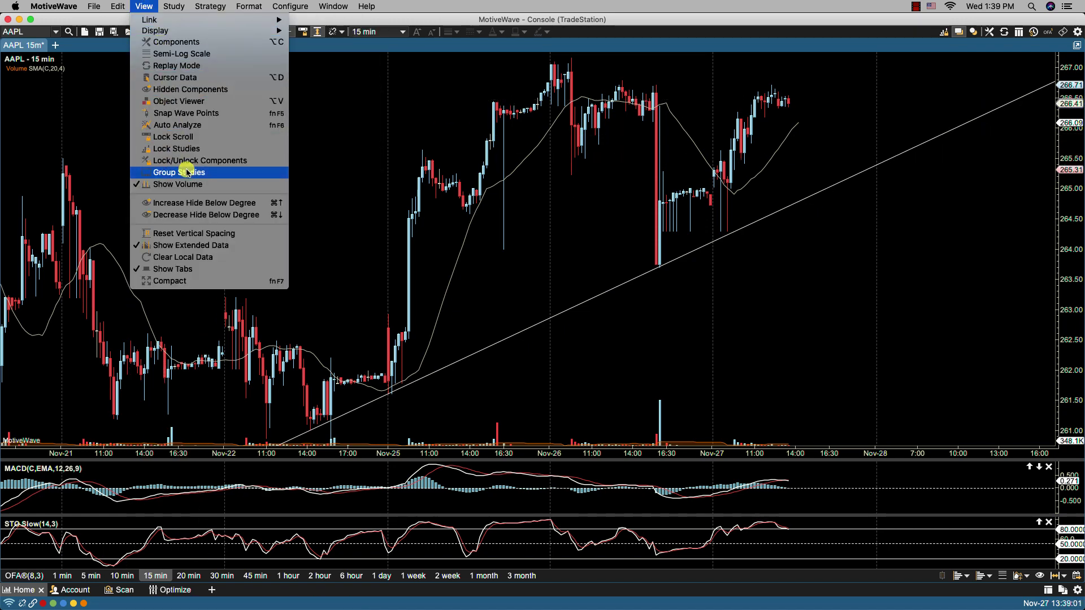
click(186, 171)
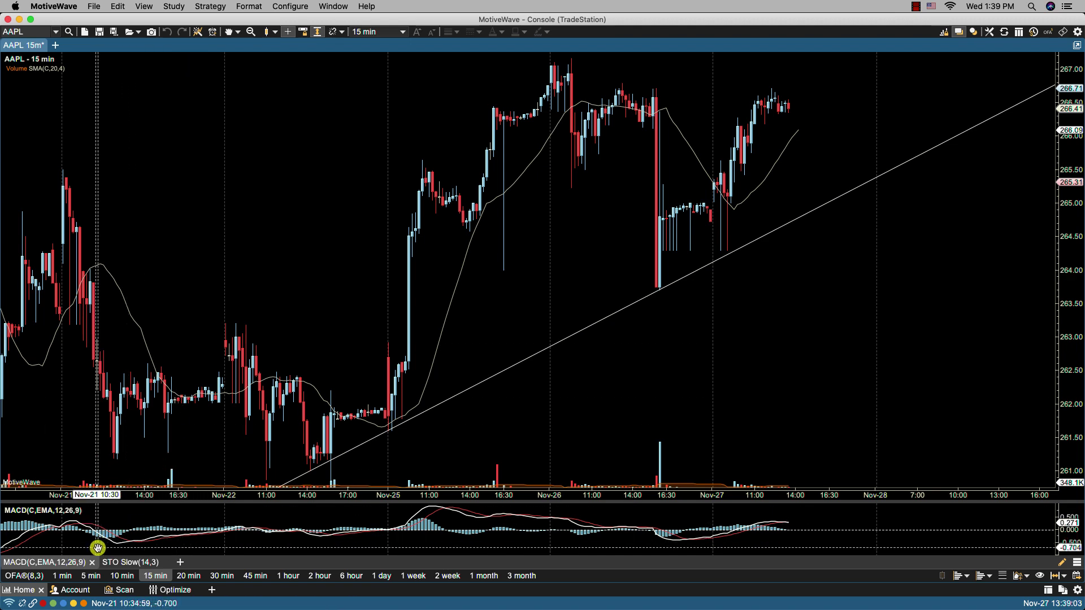
click(116, 563)
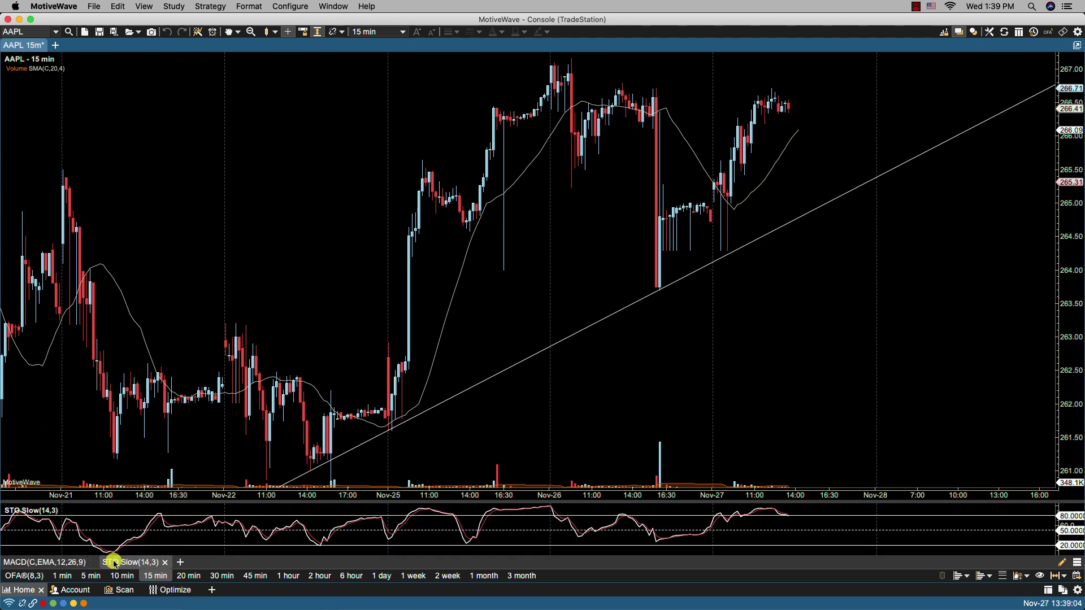
click(44, 564)
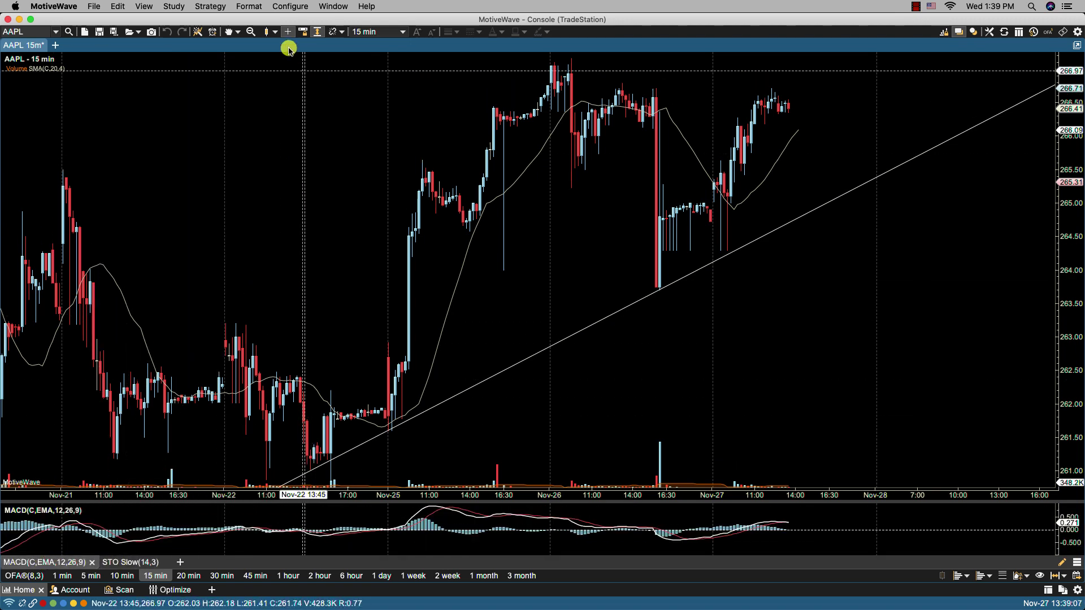
click(289, 7)
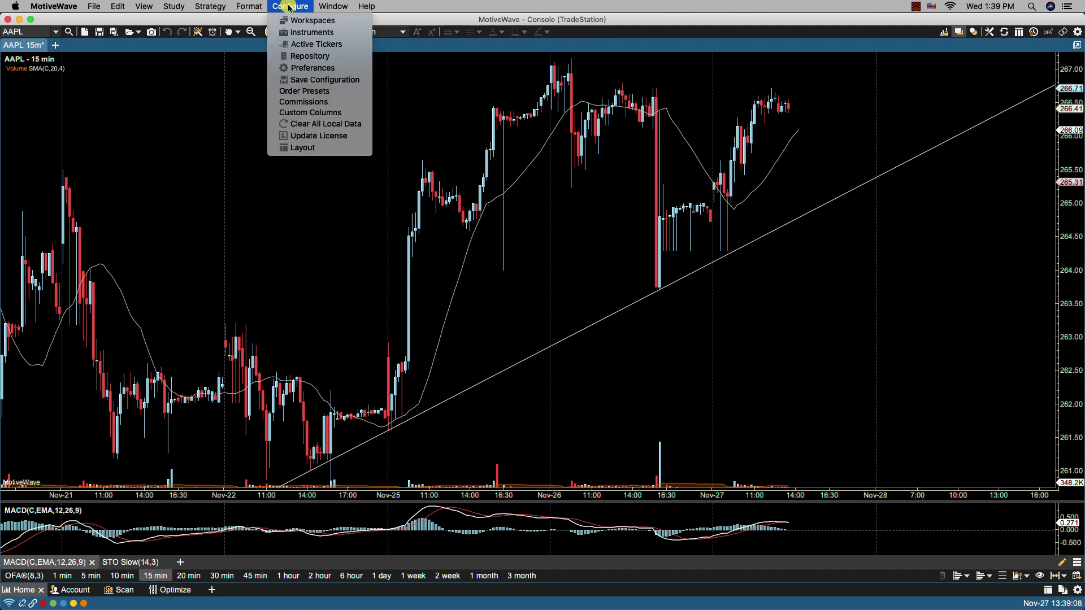
click(308, 68)
click(394, 119)
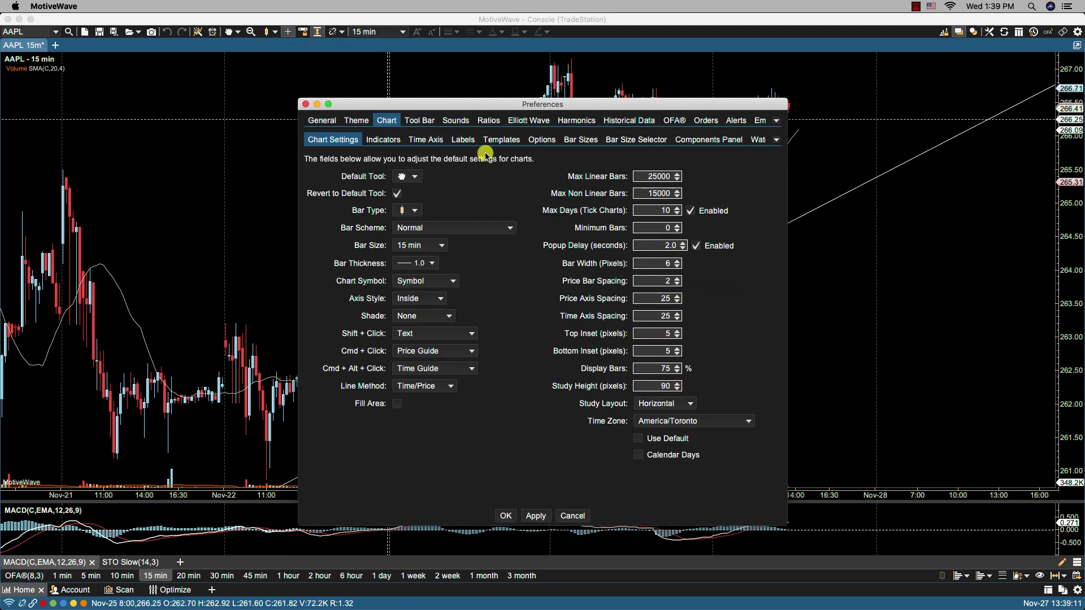
click(537, 143)
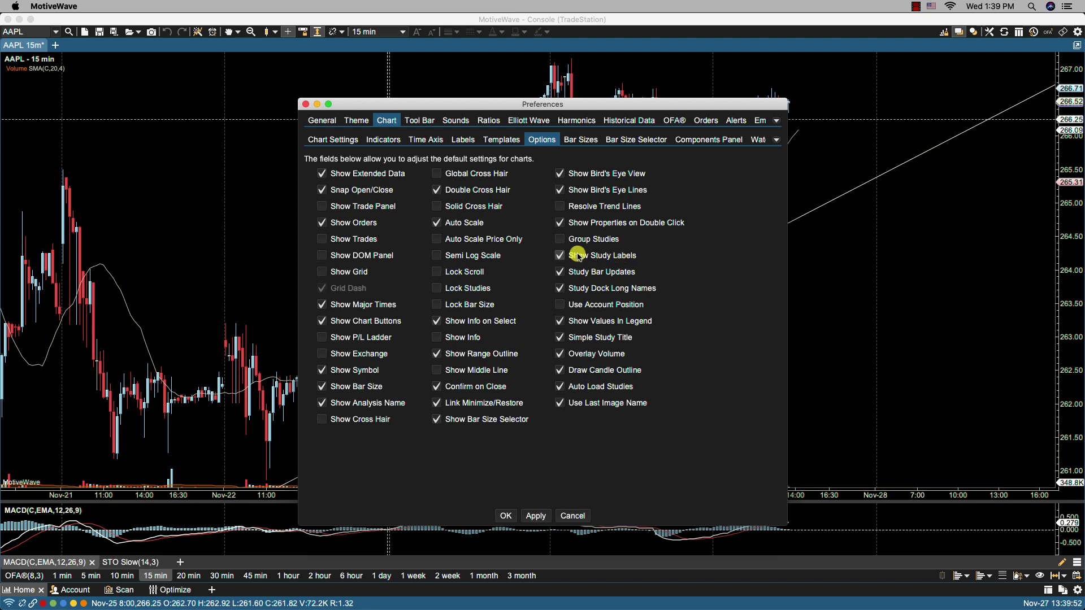
click(559, 257)
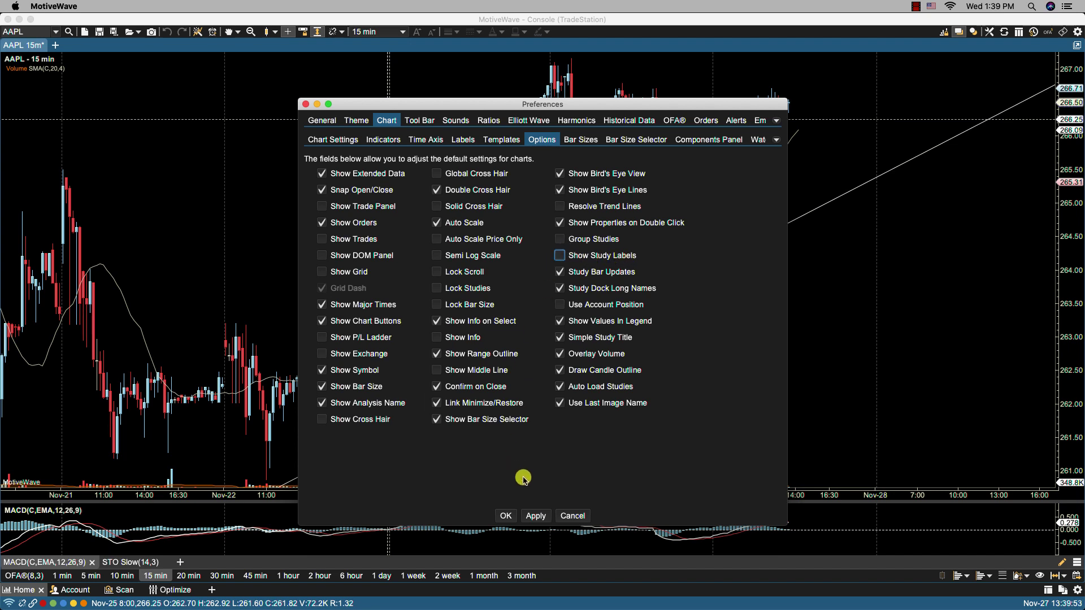
click(536, 517)
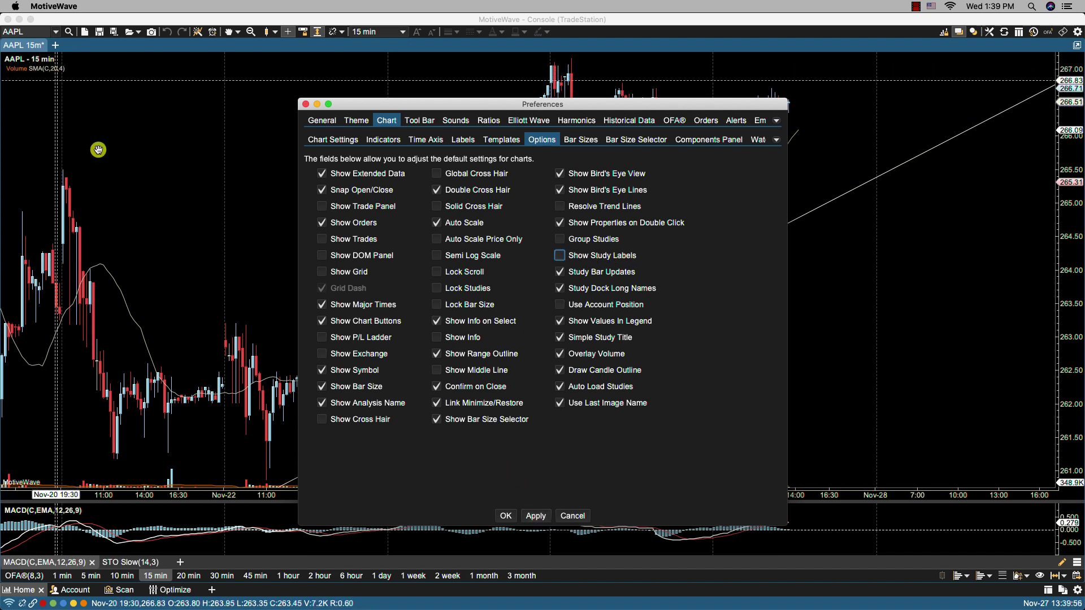
click(534, 516)
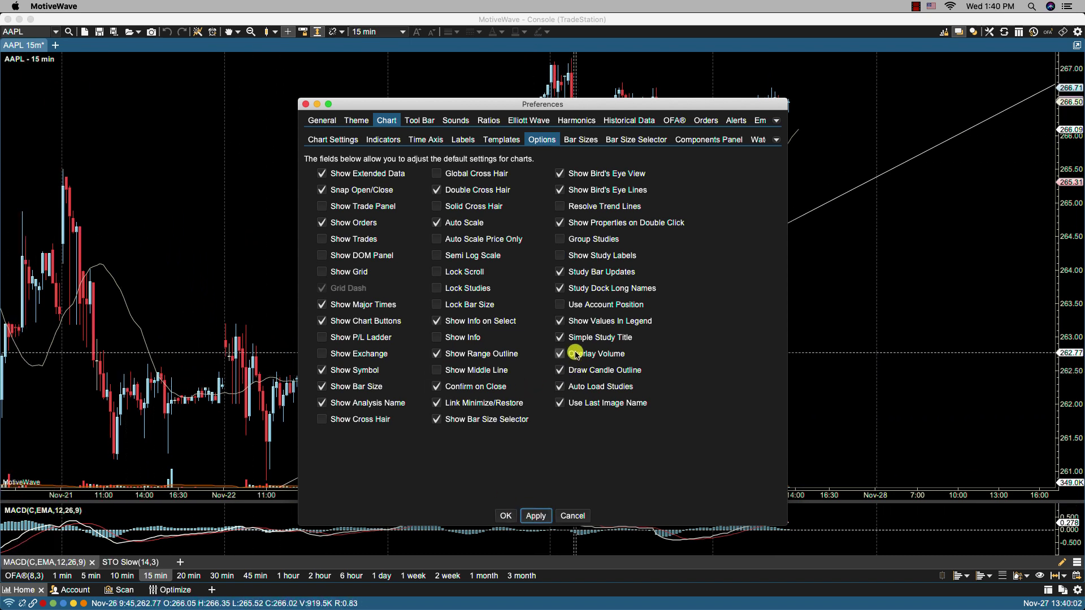
click(560, 256)
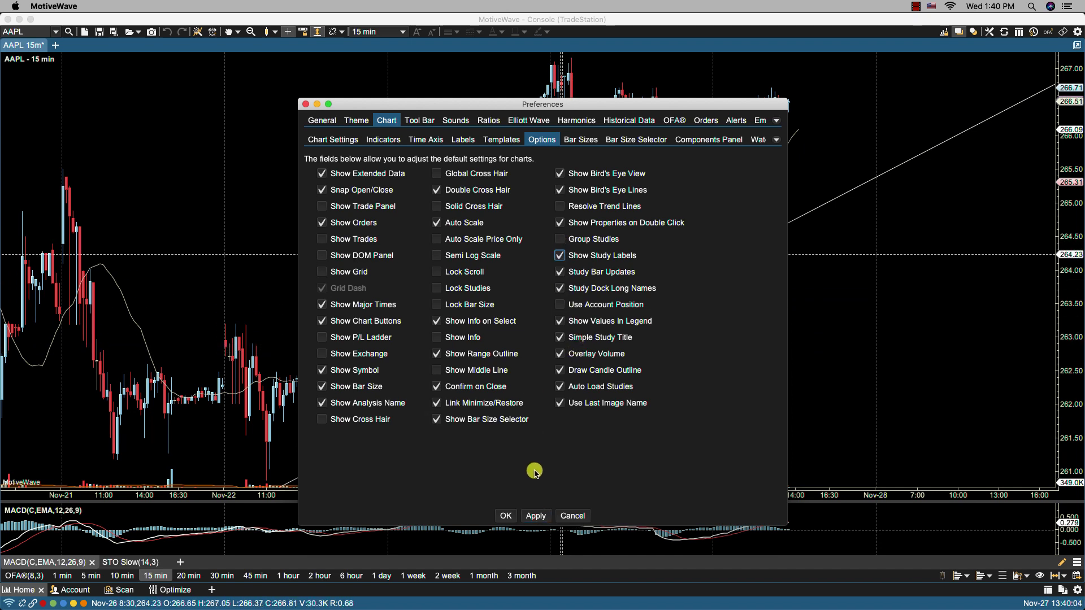
click(534, 515)
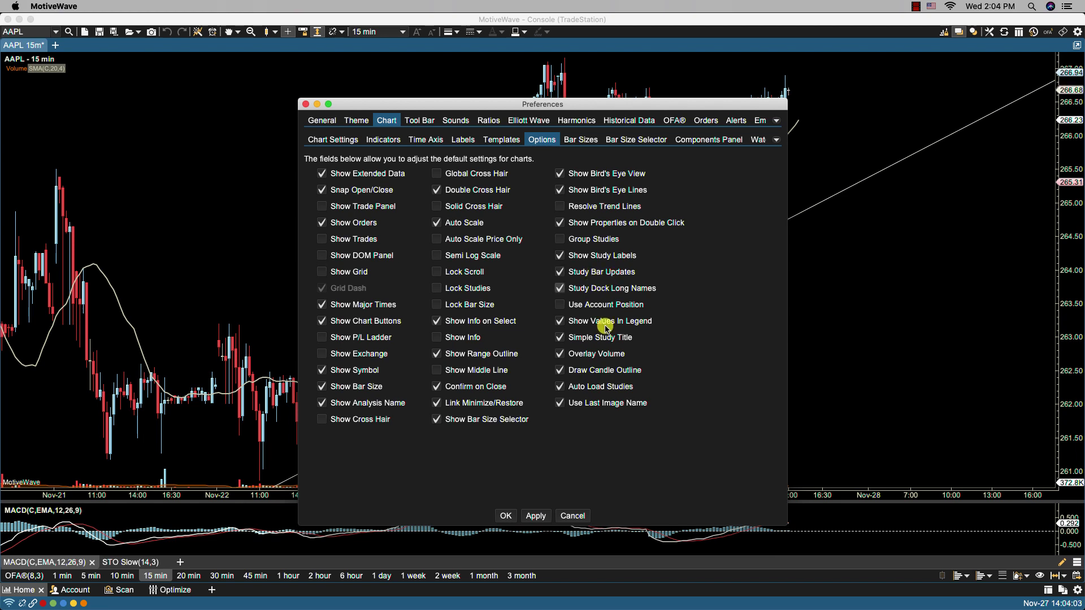
click(571, 515)
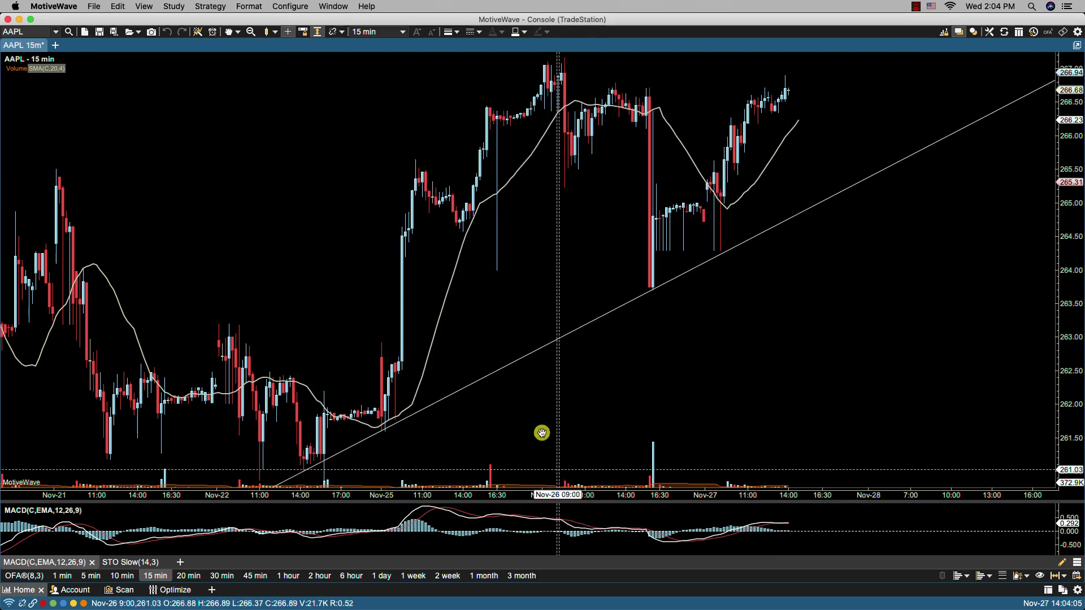
Set the 20-bar SMA's Shift to 3 and apply it
double_click(54, 70)
click(515, 286)
click(515, 287)
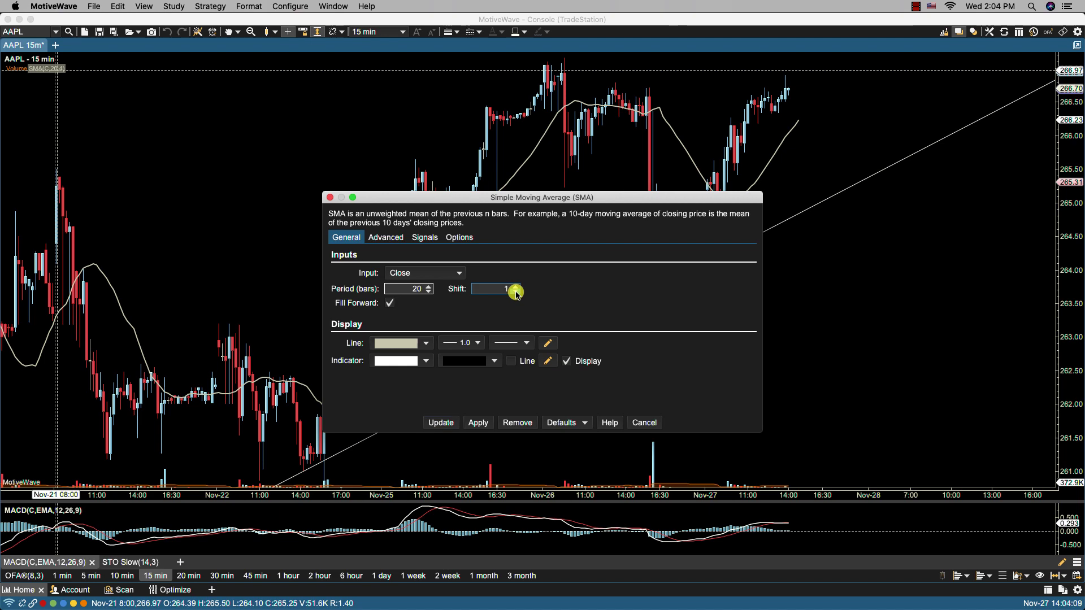
click(439, 423)
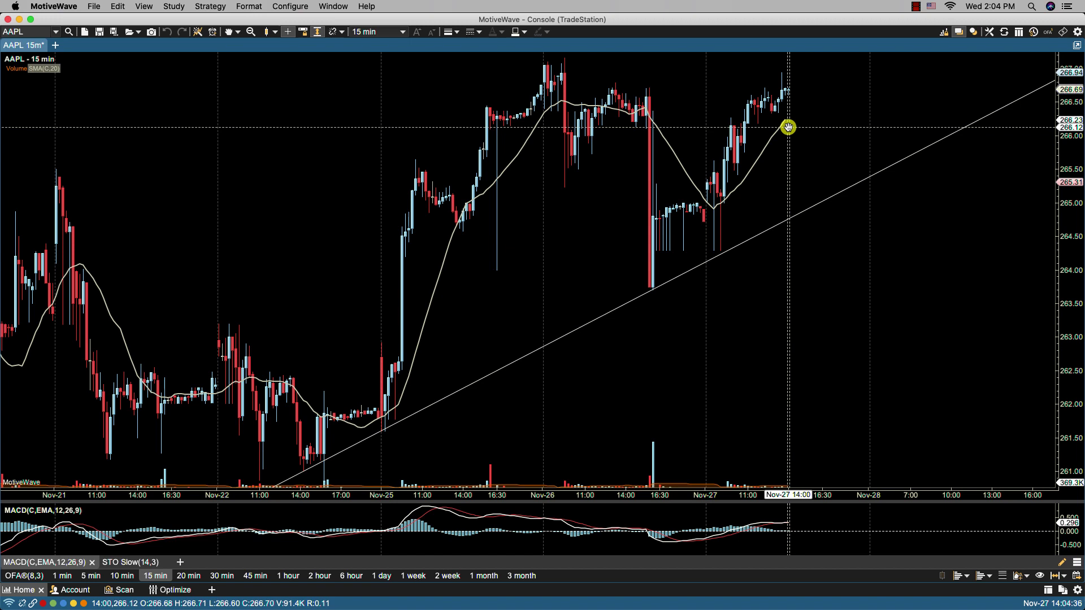
Check Bar Updates on the SMA's Options tab and apply it
double_click(48, 70)
click(459, 238)
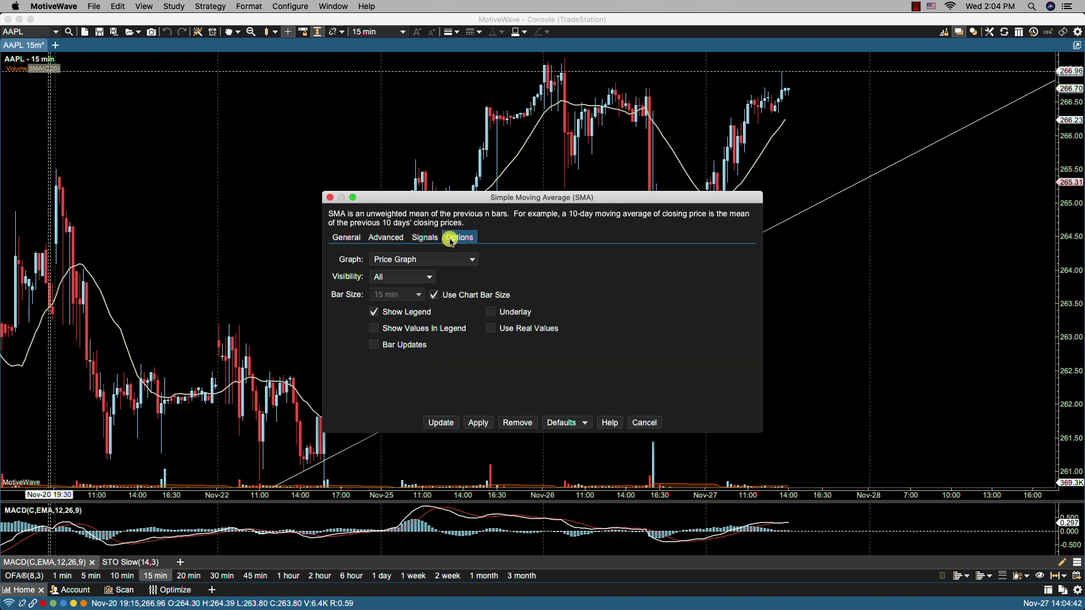
click(388, 346)
click(440, 421)
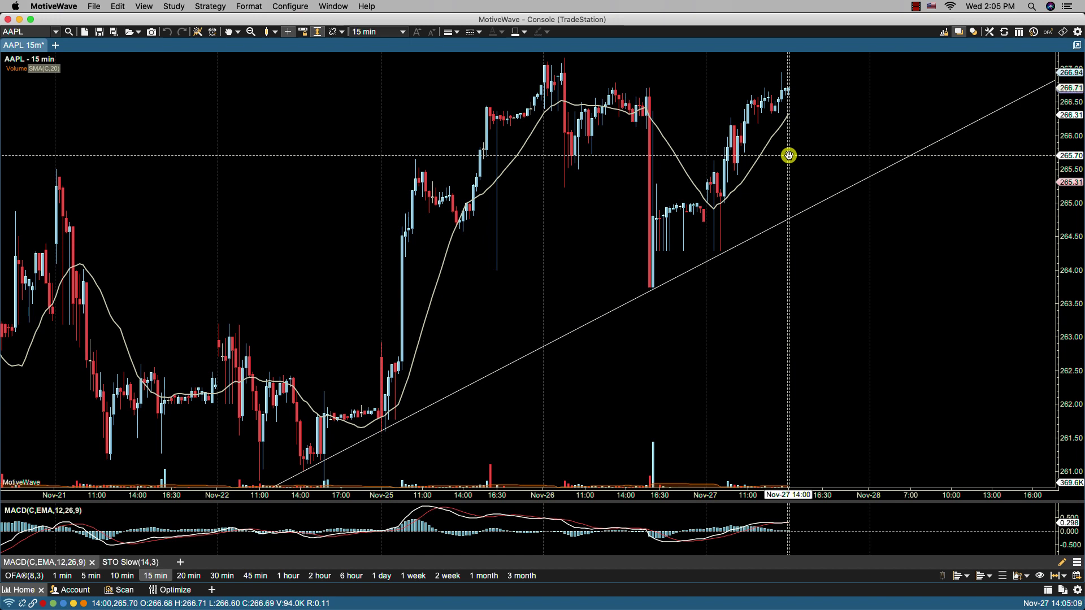
click(283, 6)
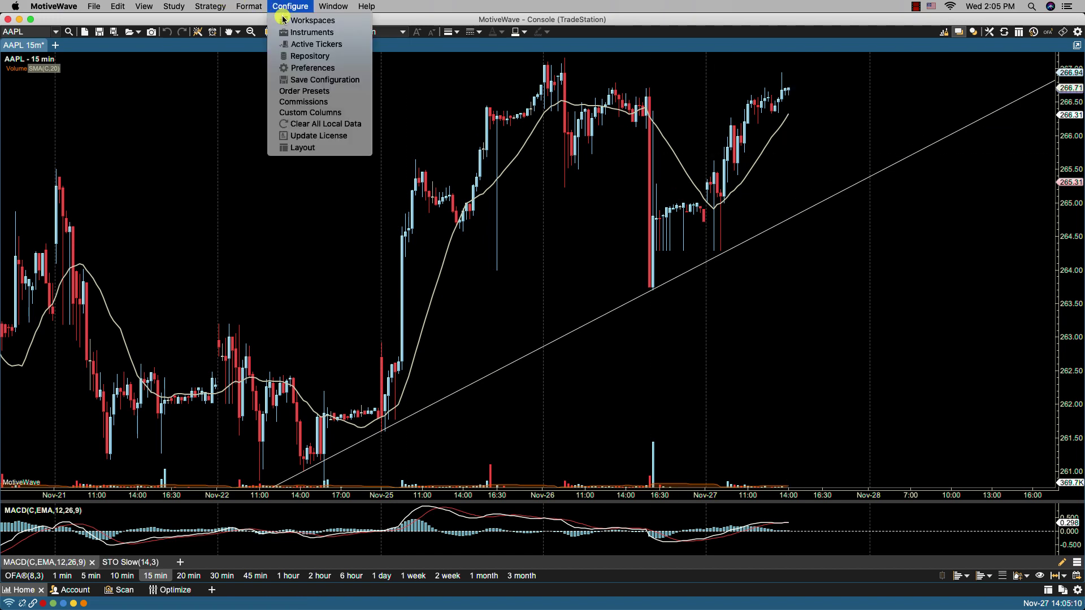
click(310, 67)
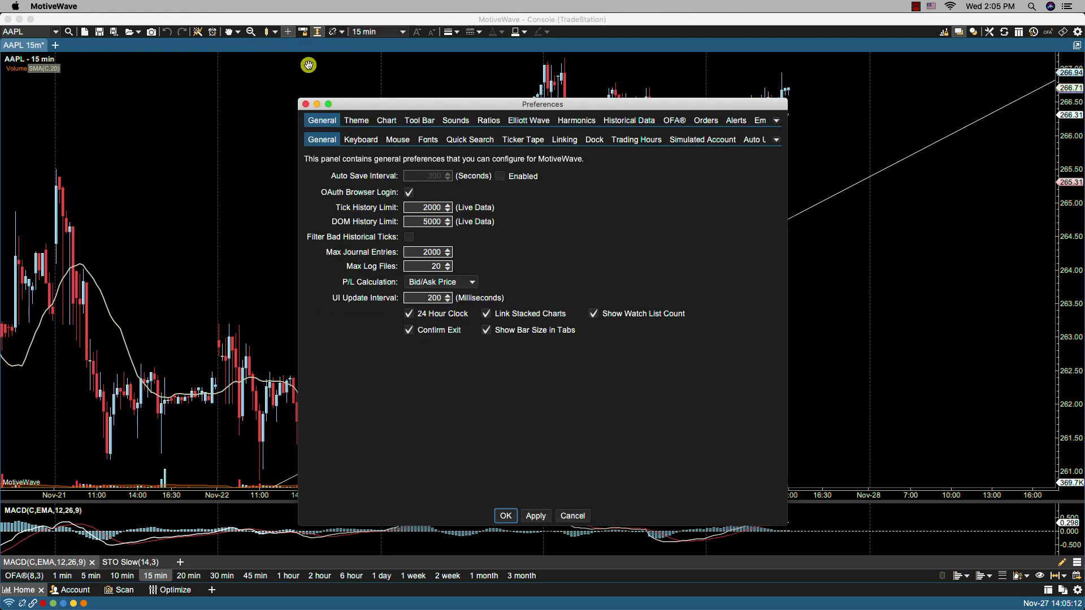
click(387, 120)
click(533, 140)
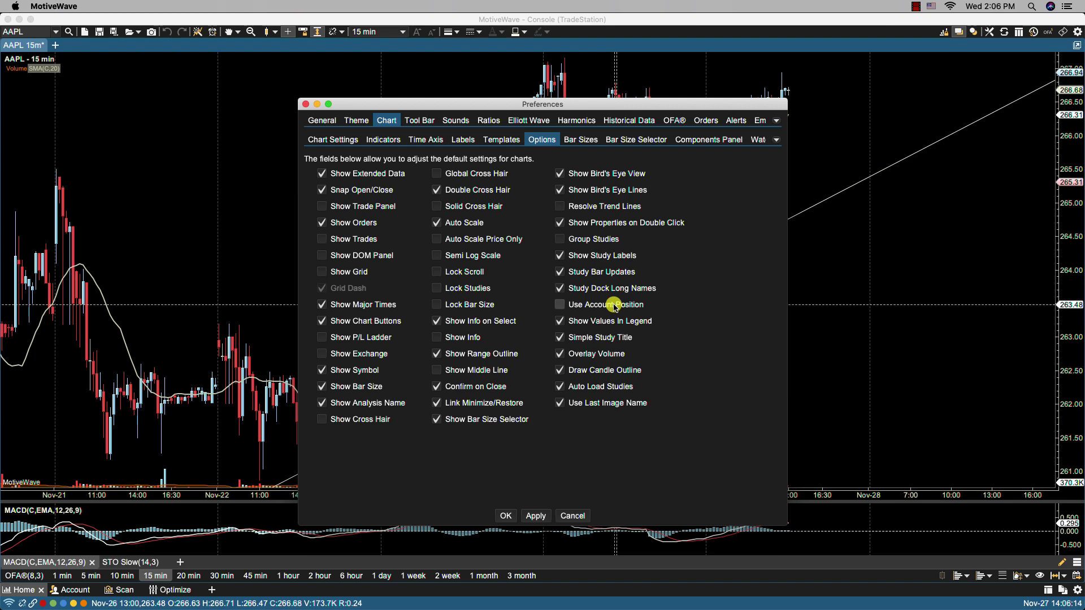
click(568, 515)
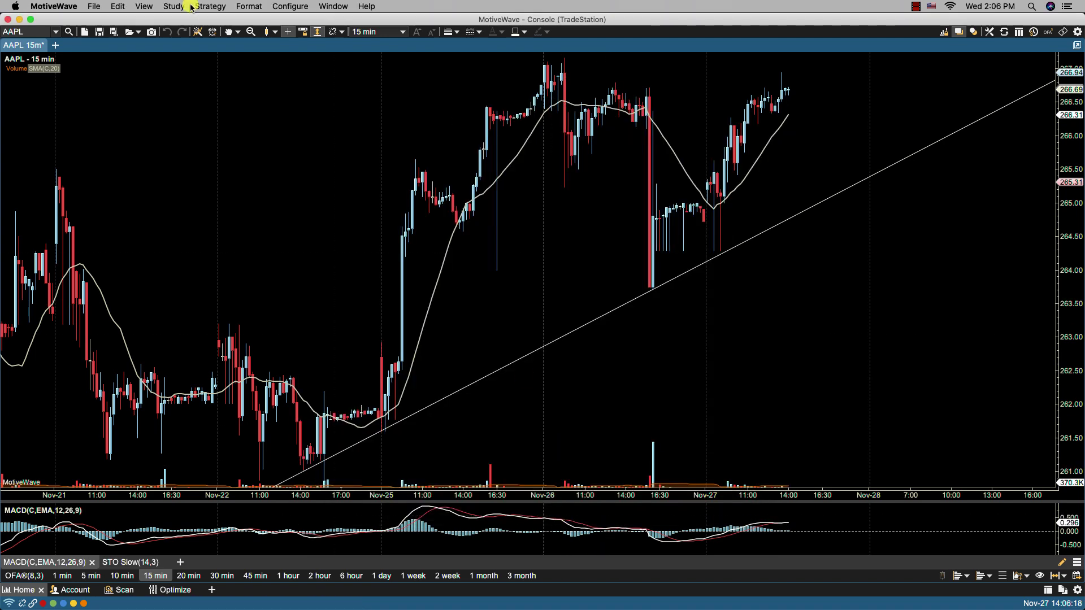
click(210, 6)
mouse_move(226, 32)
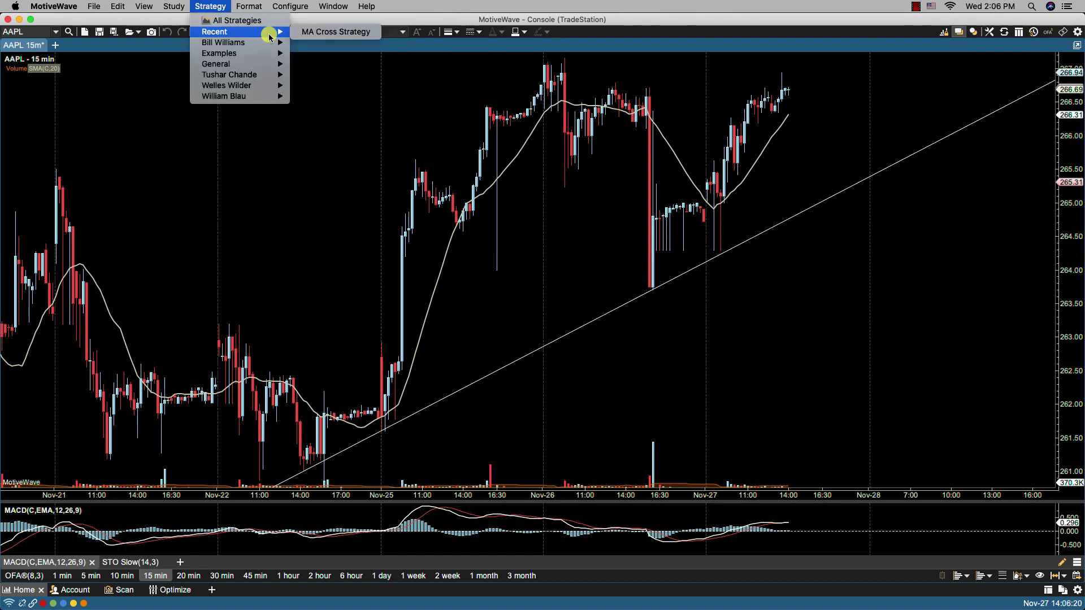
click(315, 34)
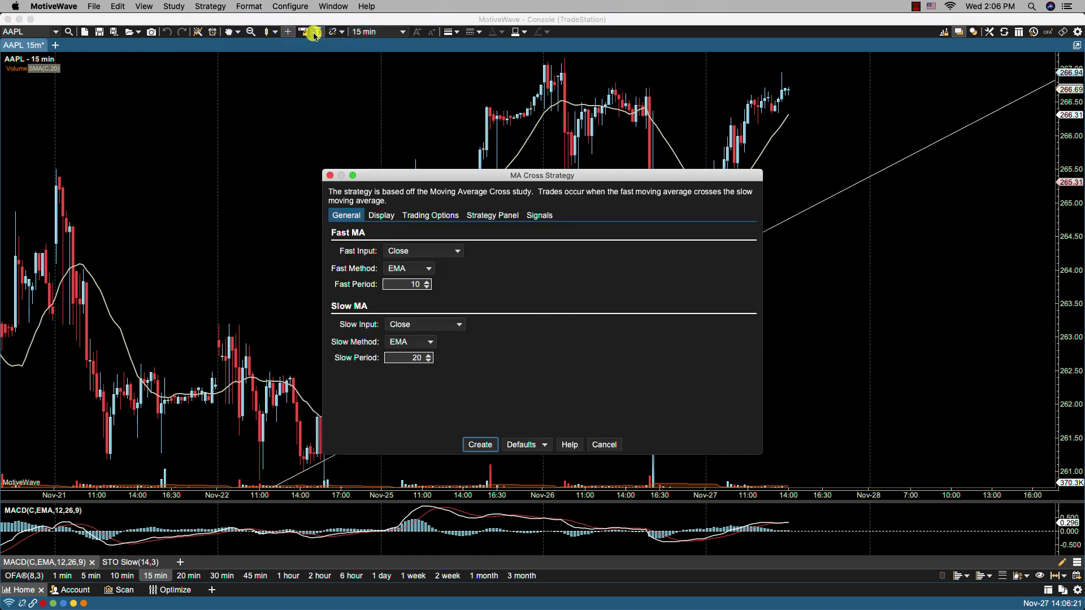
click(378, 218)
click(432, 216)
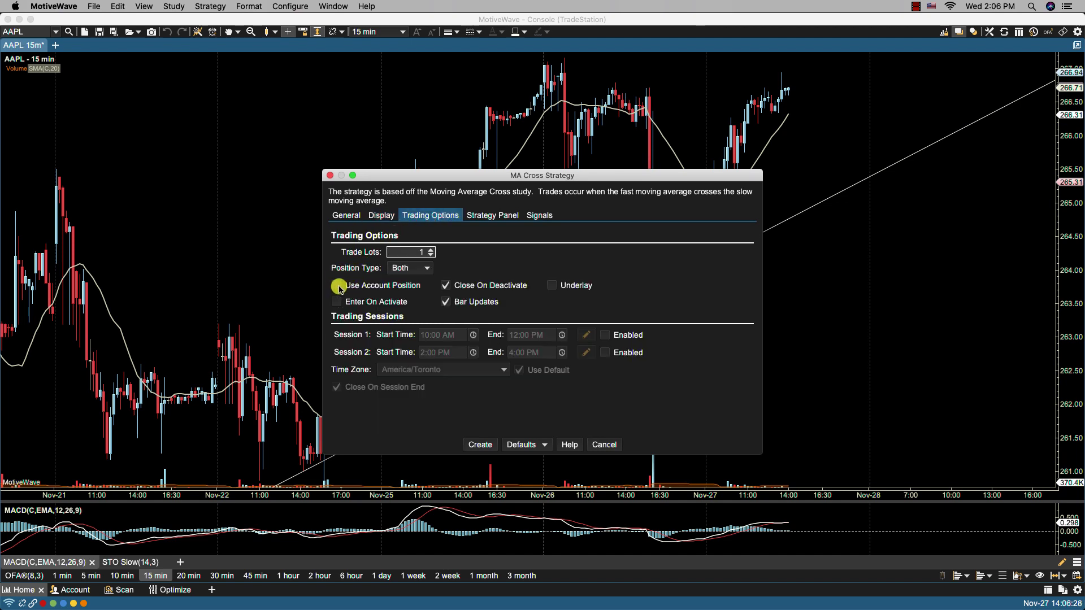
click(604, 444)
Review the Chart Options preferences and close them with OK
click(290, 7)
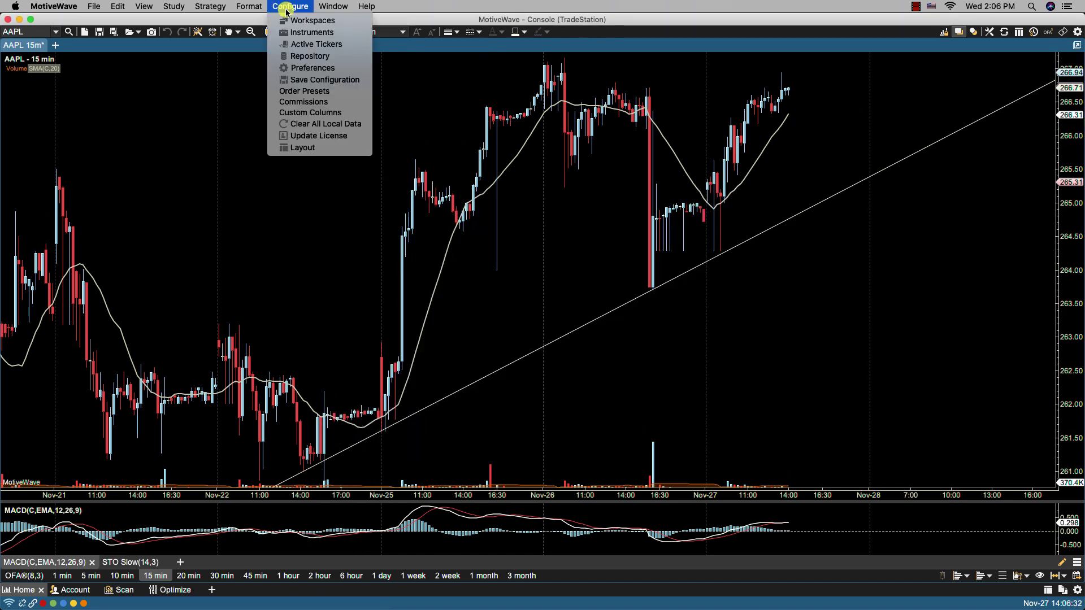
click(299, 67)
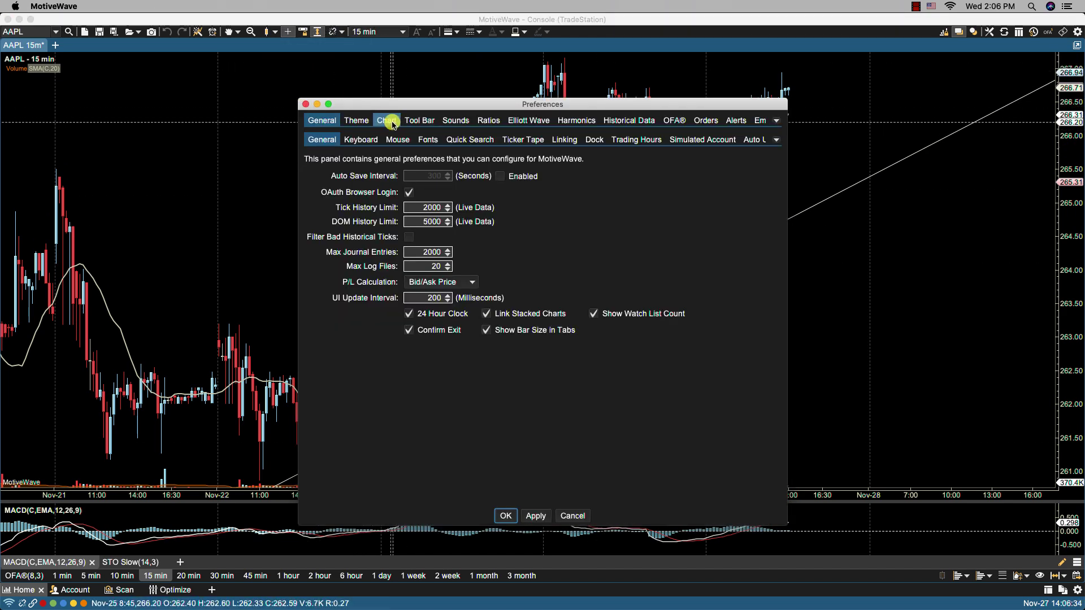
click(386, 121)
click(533, 142)
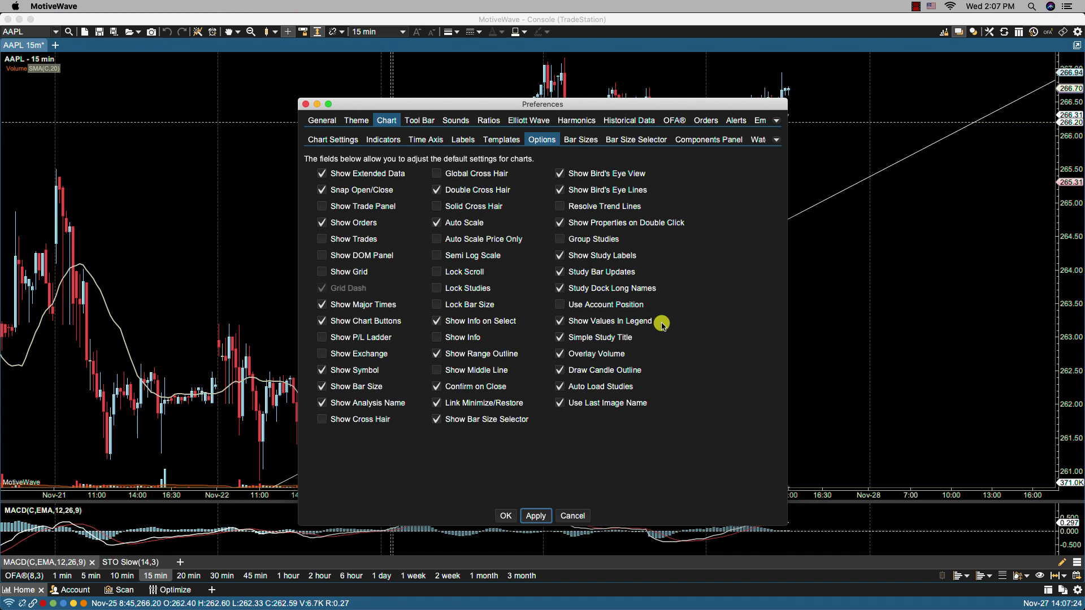
click(506, 516)
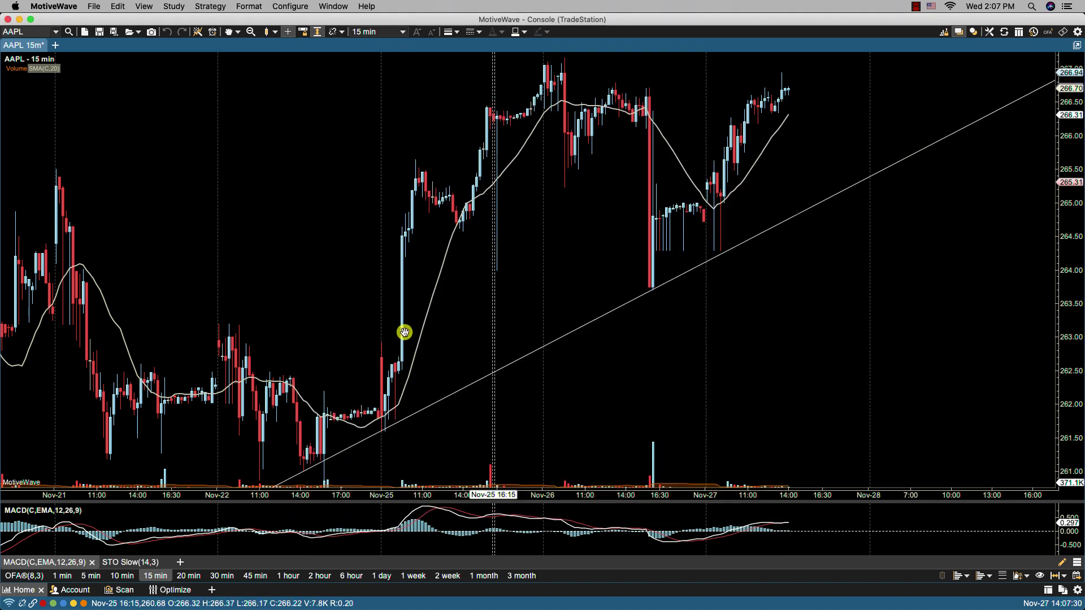
Open a new MSFT chart tab, then close it and answer the unsaved-changes prompt
click(55, 45)
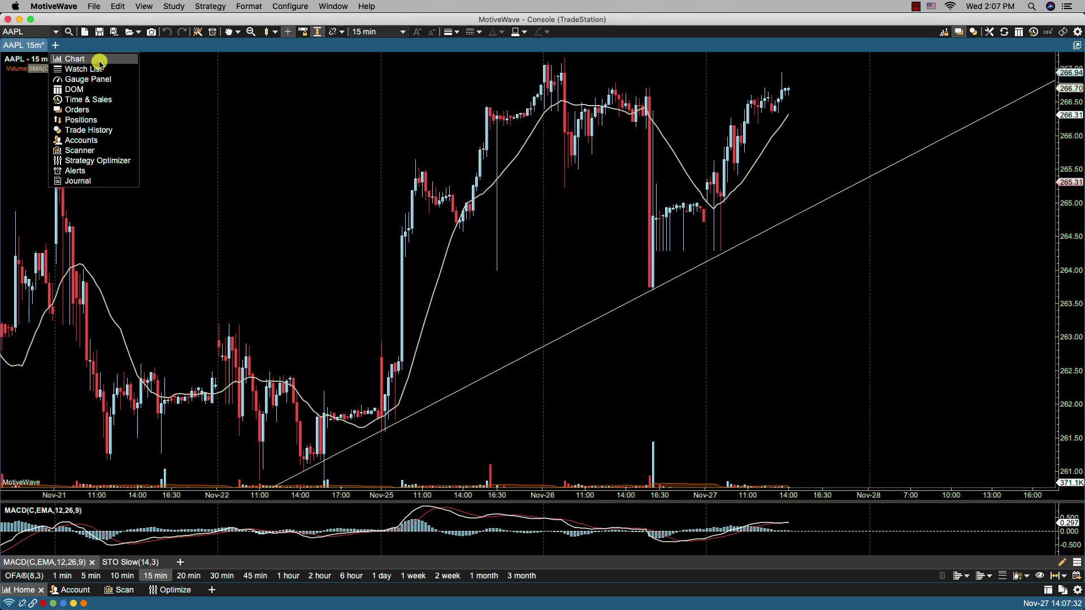
click(106, 65)
text(MSFT)
key(Return)
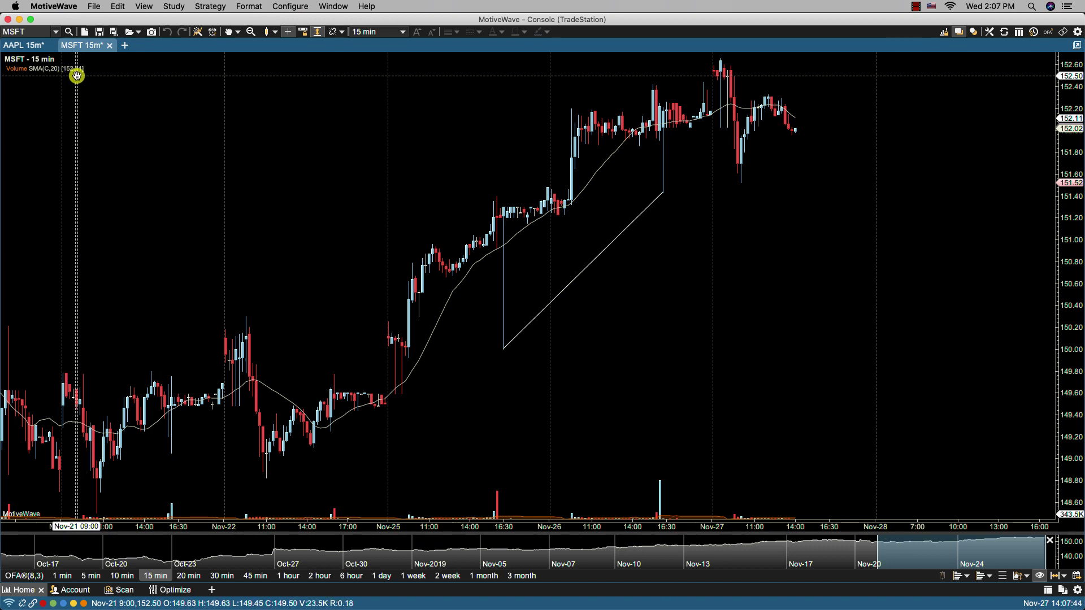
click(109, 45)
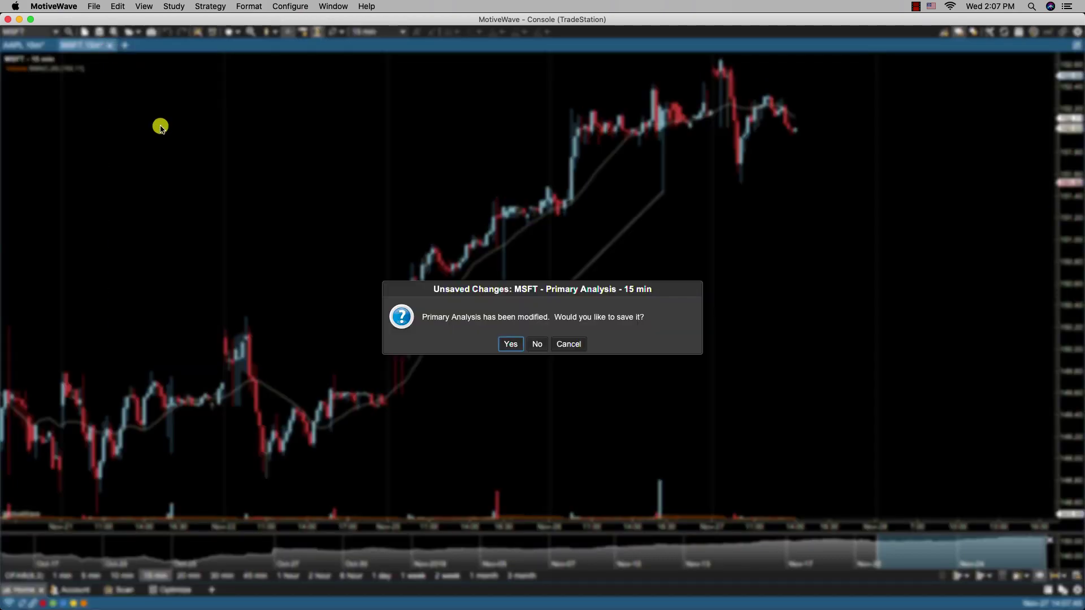
click(533, 343)
Uncheck Simple Study Title and Overlay Volume in Chart Options, applying each, then OK
click(290, 6)
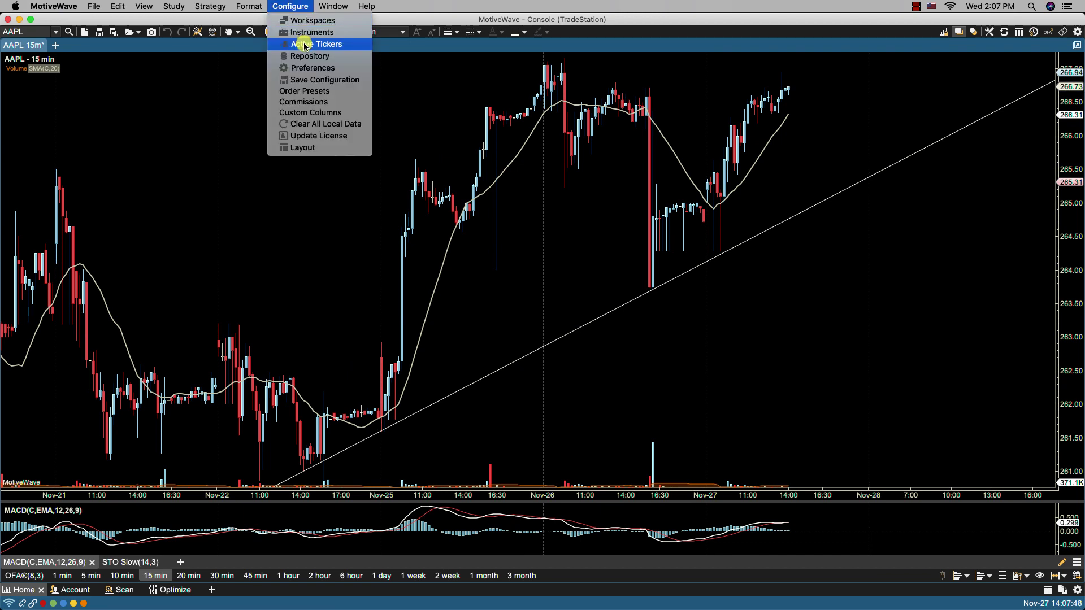
click(310, 68)
click(386, 121)
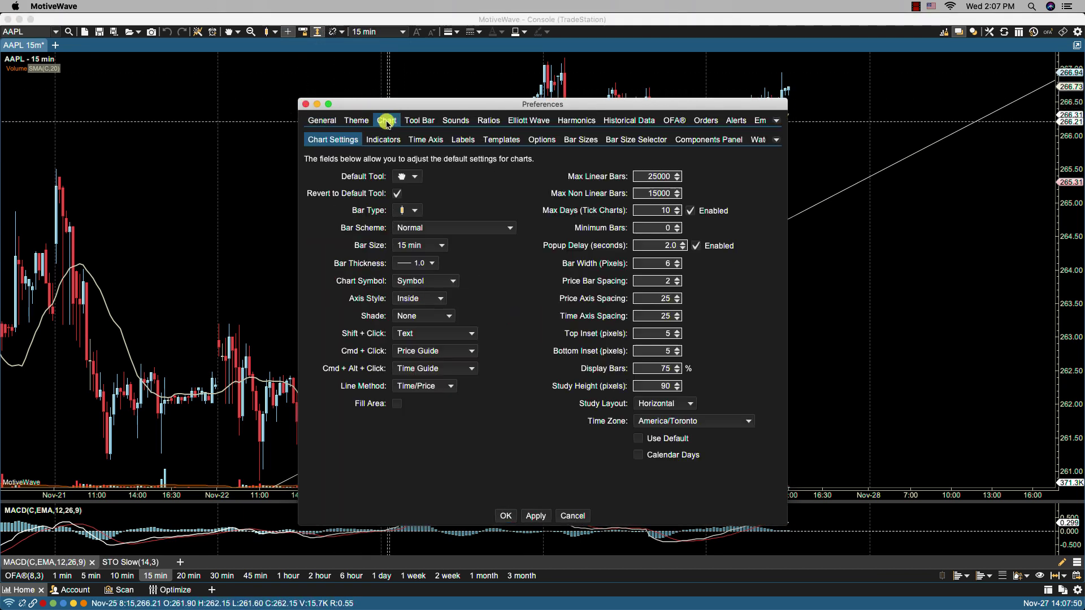
click(542, 140)
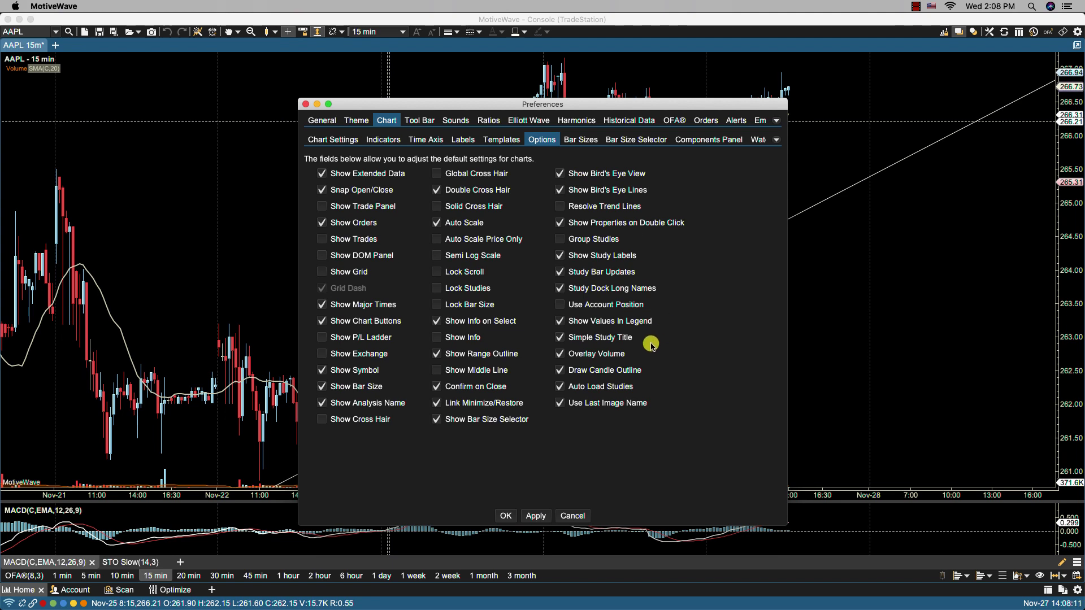
click(562, 339)
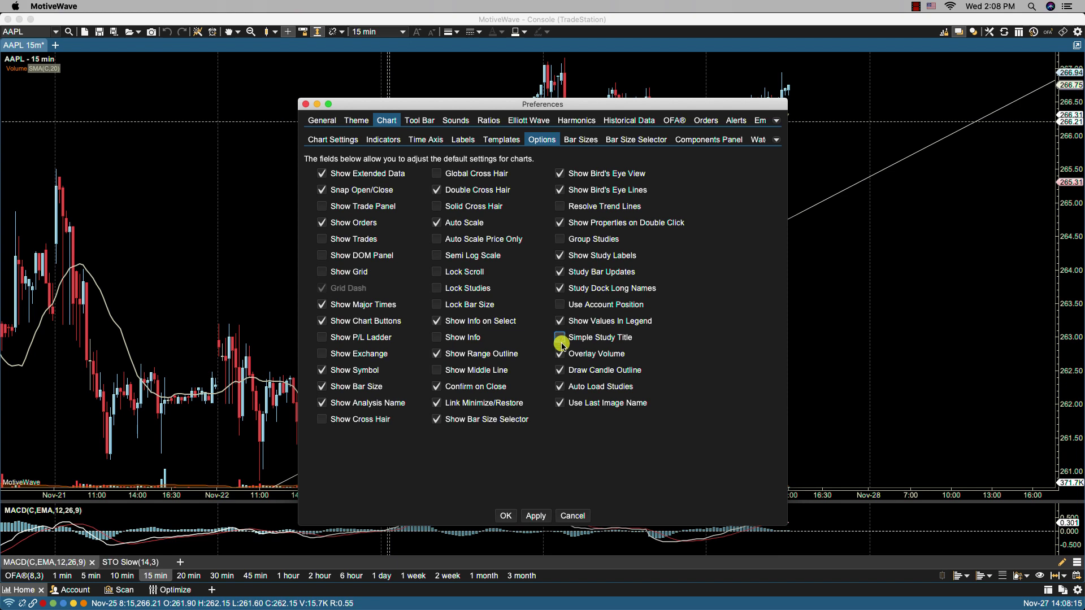
click(532, 516)
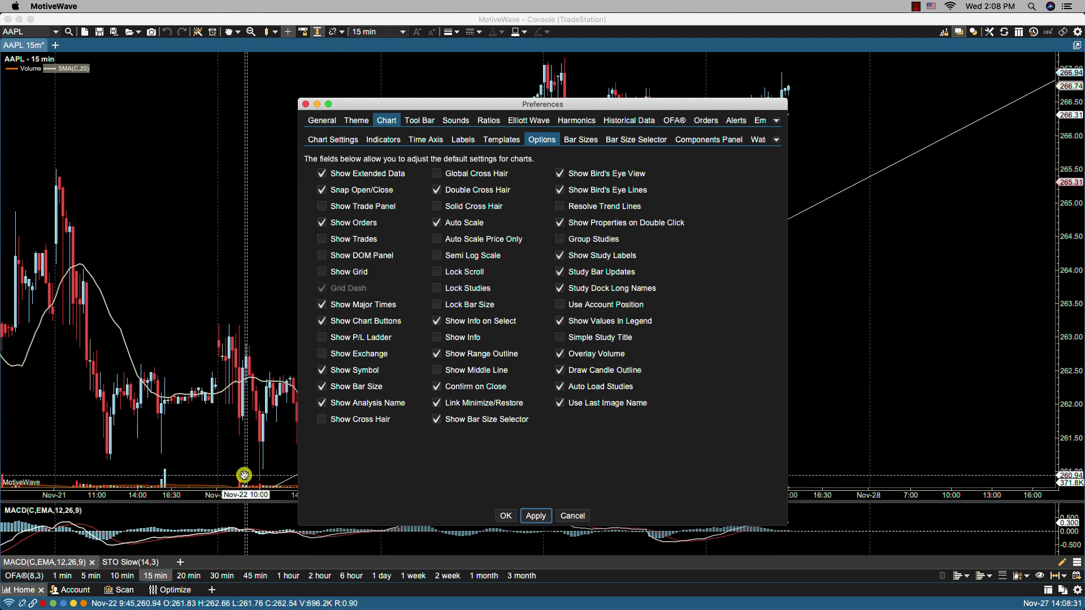
click(560, 355)
click(534, 516)
click(507, 516)
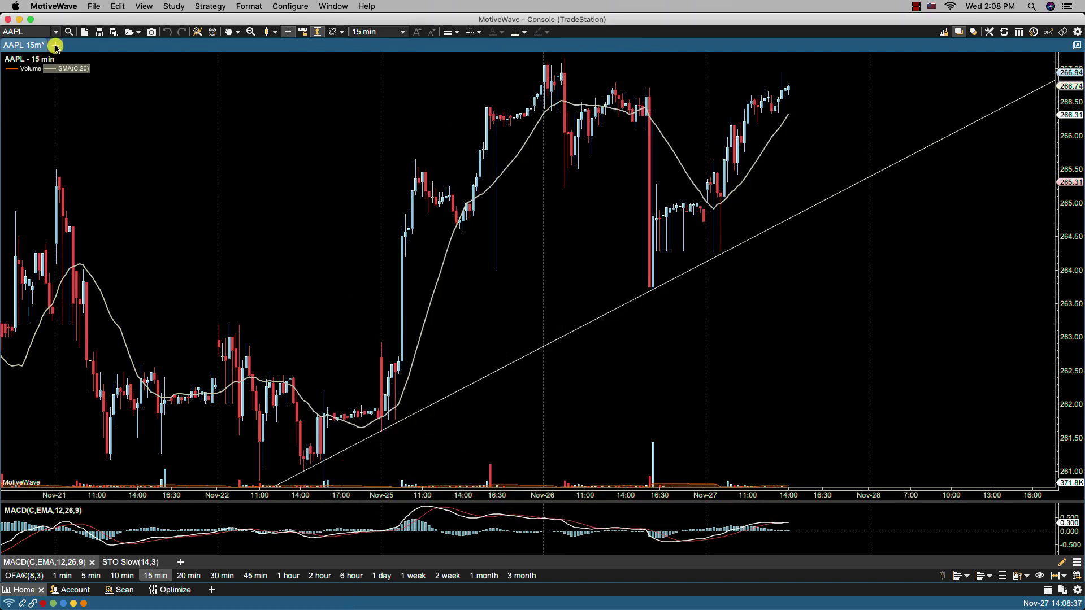
Open a new AMZN chart tab
click(55, 45)
click(70, 60)
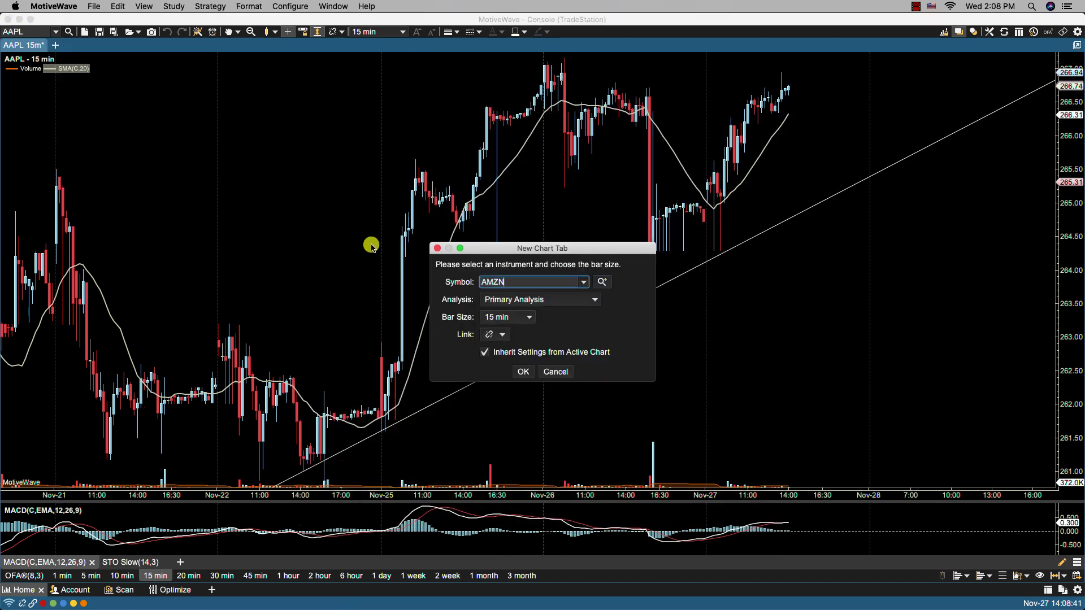
key(Return)
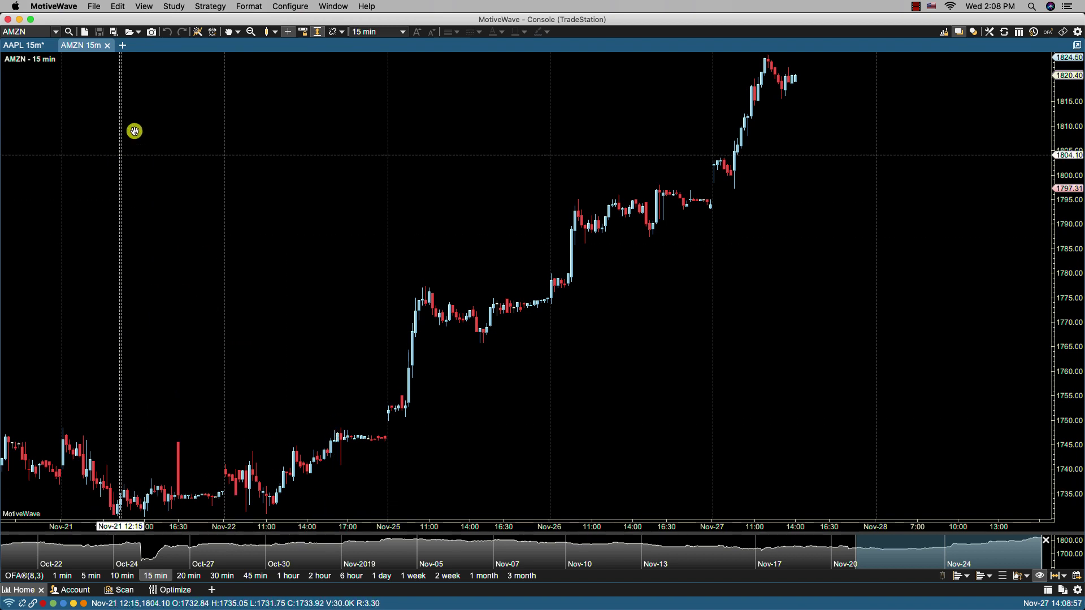
Close the AMZN tab and reopen the Chart Options preferences
click(108, 46)
click(290, 7)
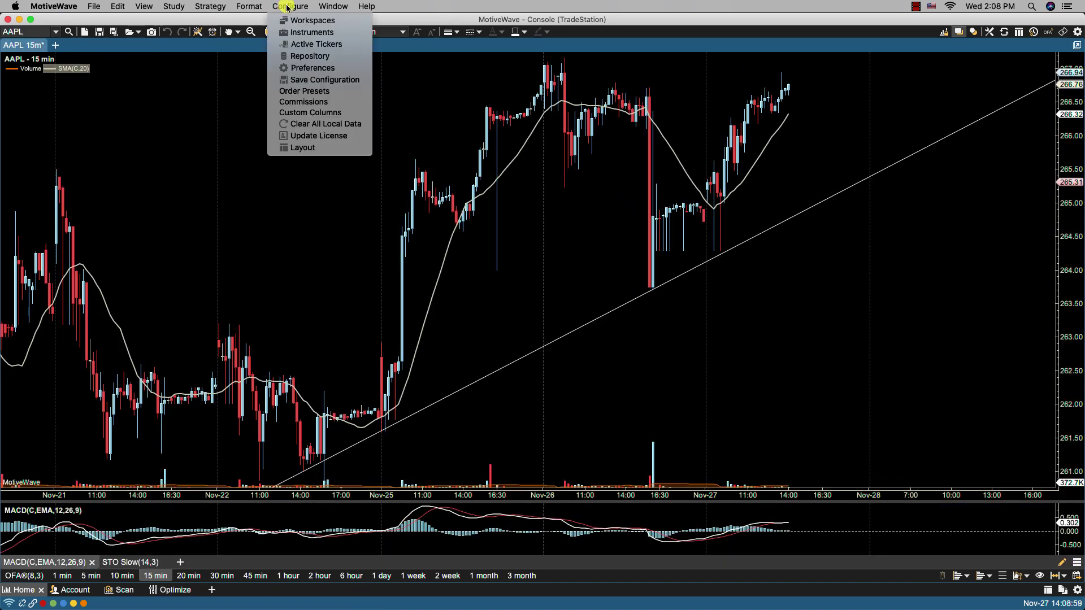
click(358, 69)
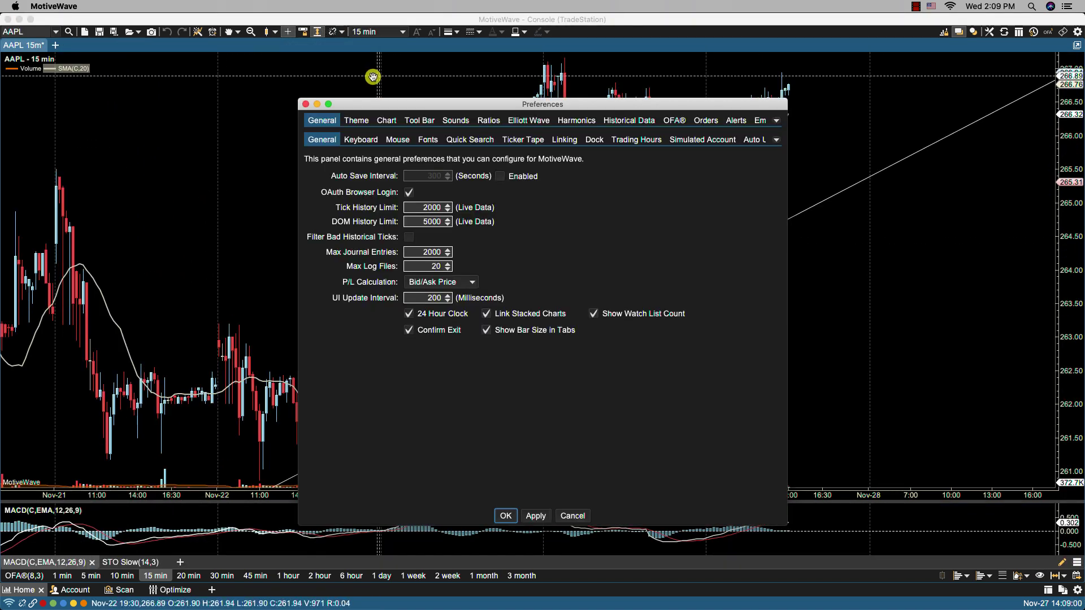
click(388, 120)
click(543, 141)
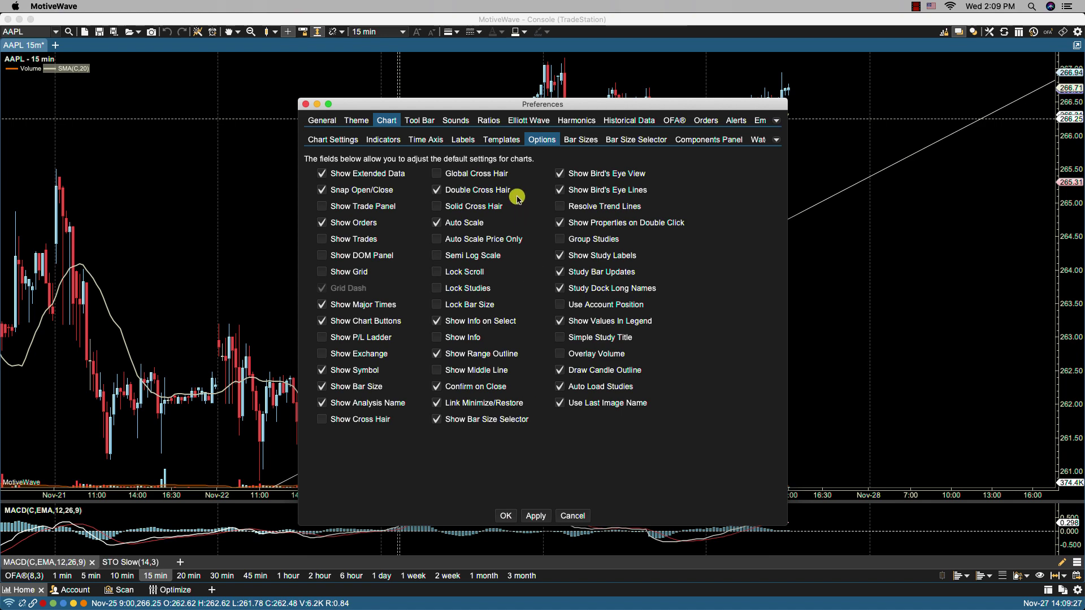
Set Bar Theme to BR on the Theme preferences, apply it, and confirm
click(366, 125)
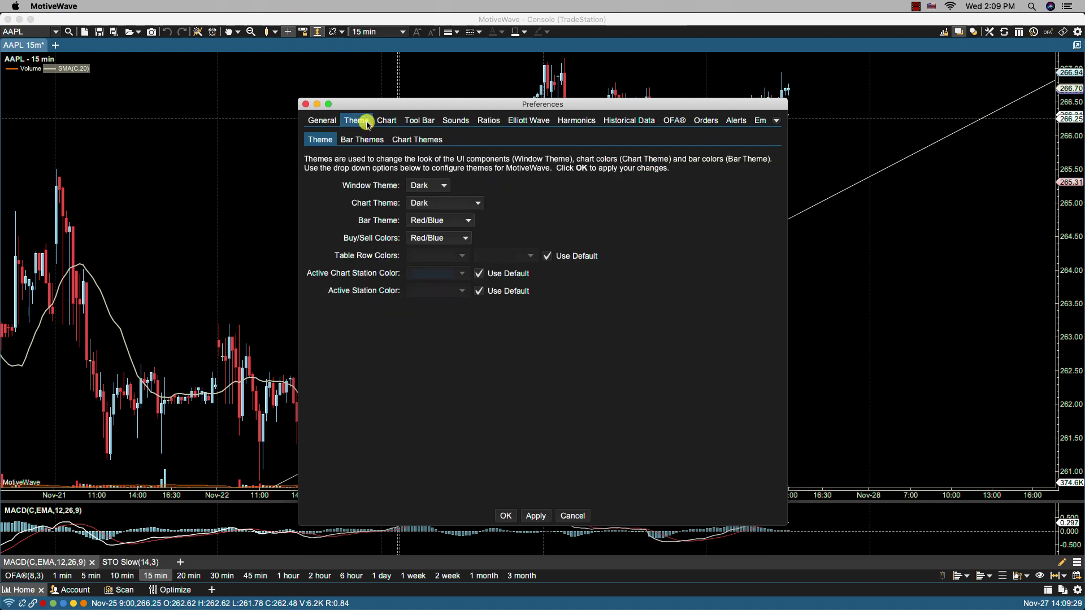
click(373, 142)
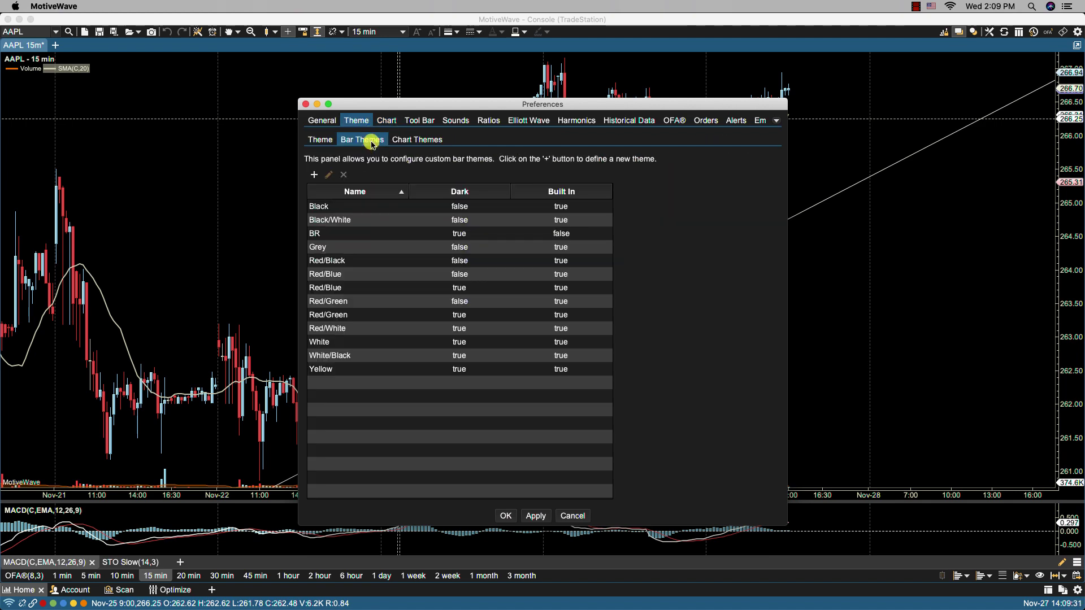
click(320, 140)
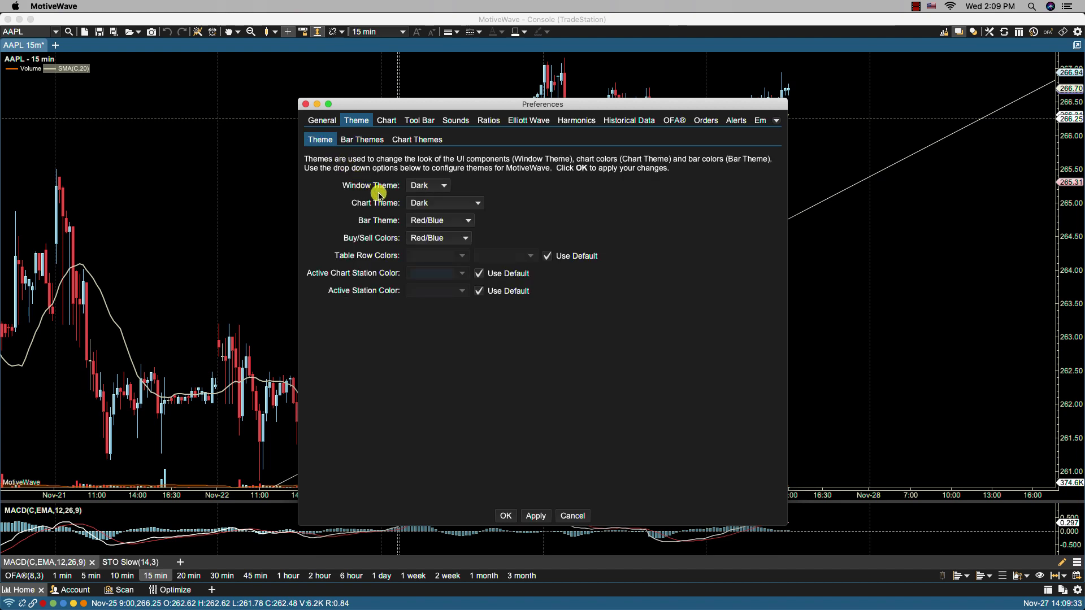
click(458, 221)
click(439, 310)
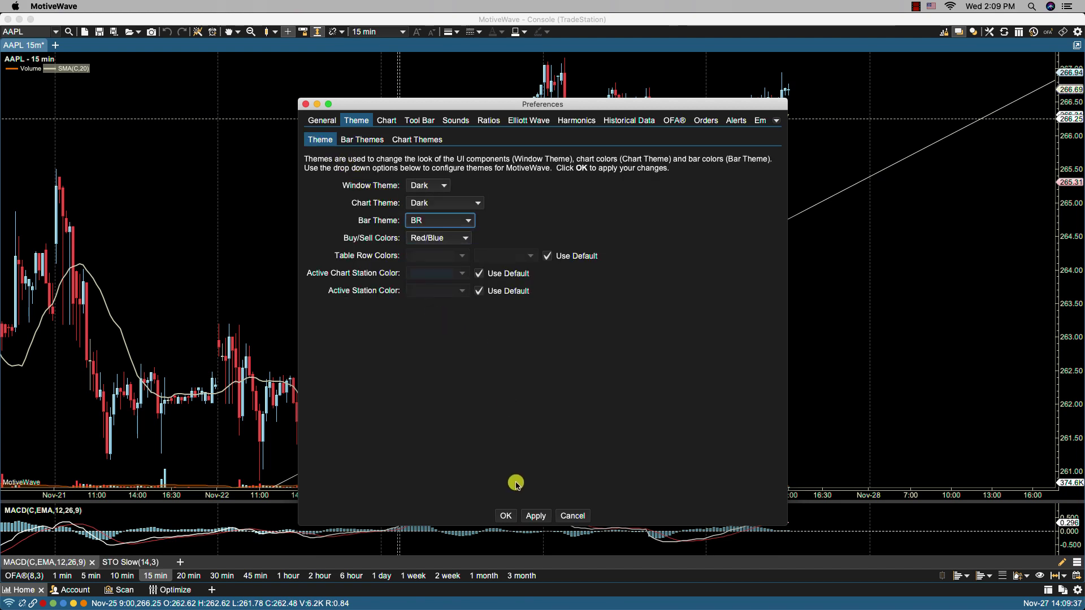
click(534, 516)
click(504, 516)
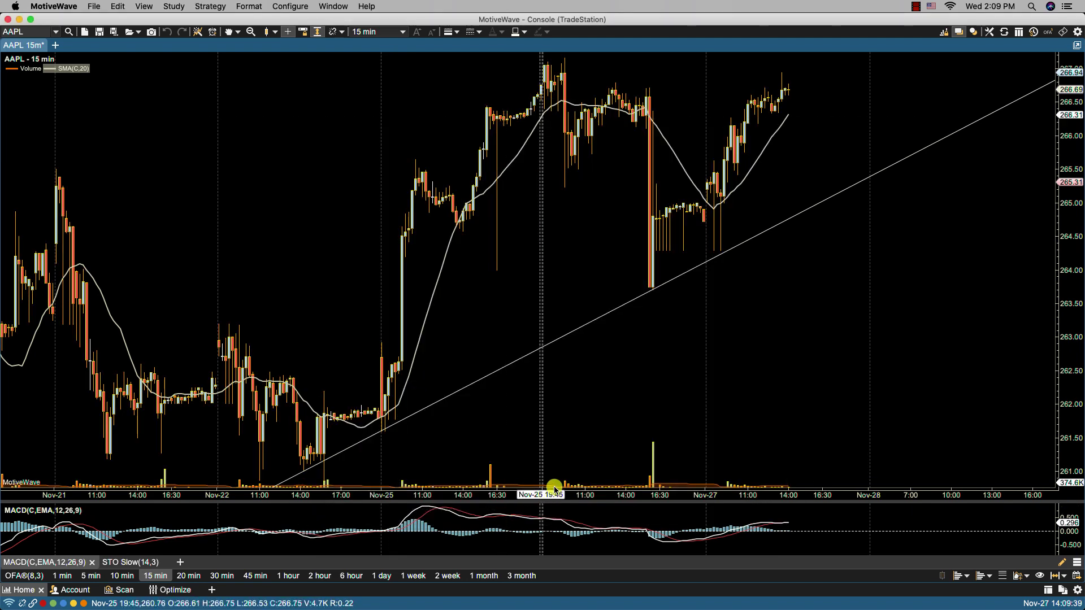
Zoom into the AAPL chart to see the BR-coloured red and blue bars
scroll(555, 487, up, 5)
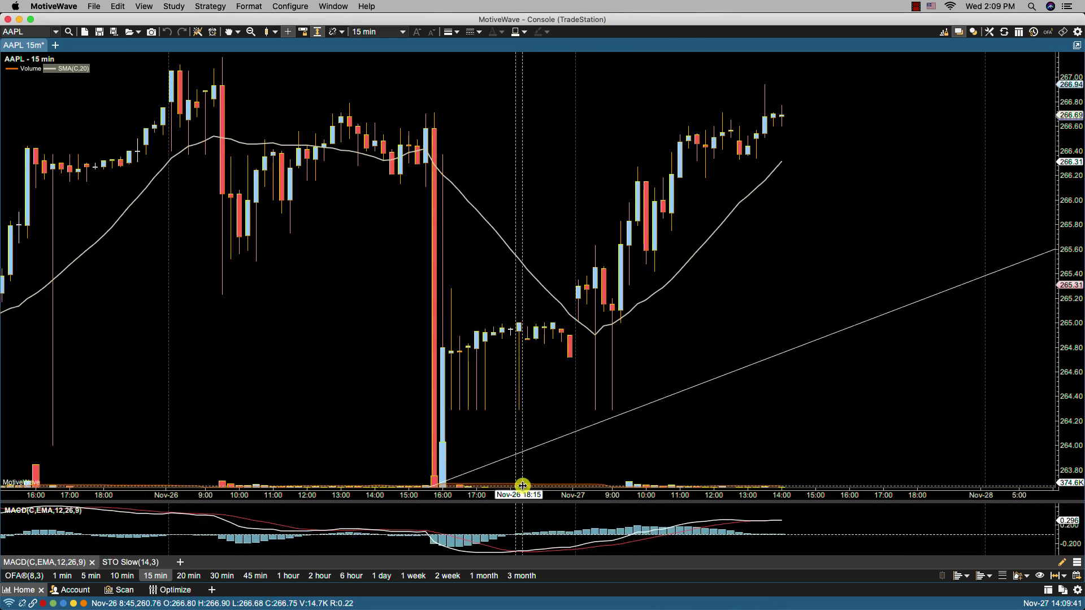
scroll(503, 481, up, 1)
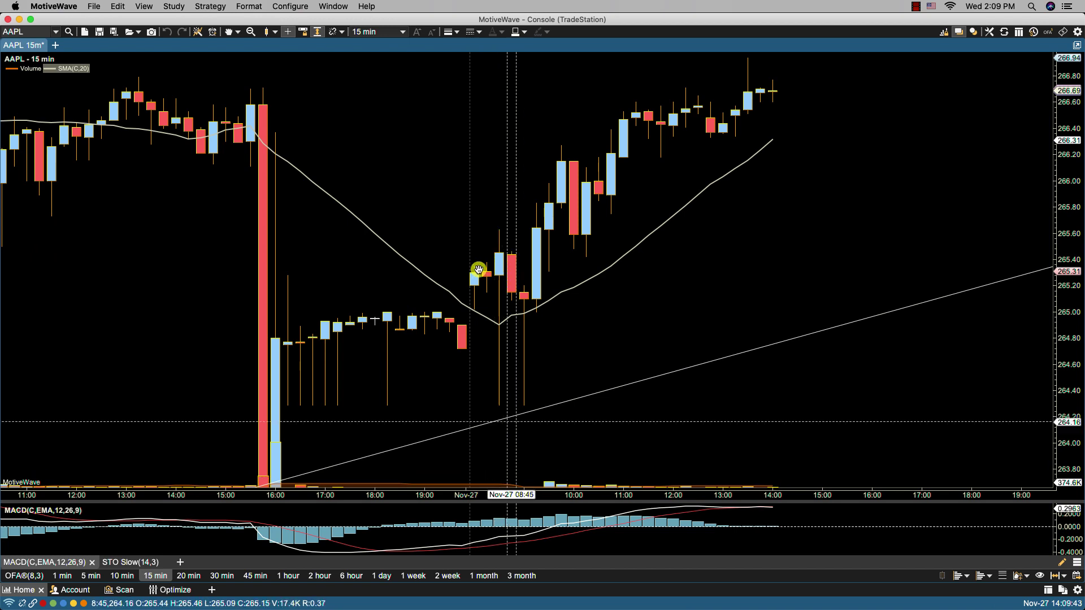
click(298, 6)
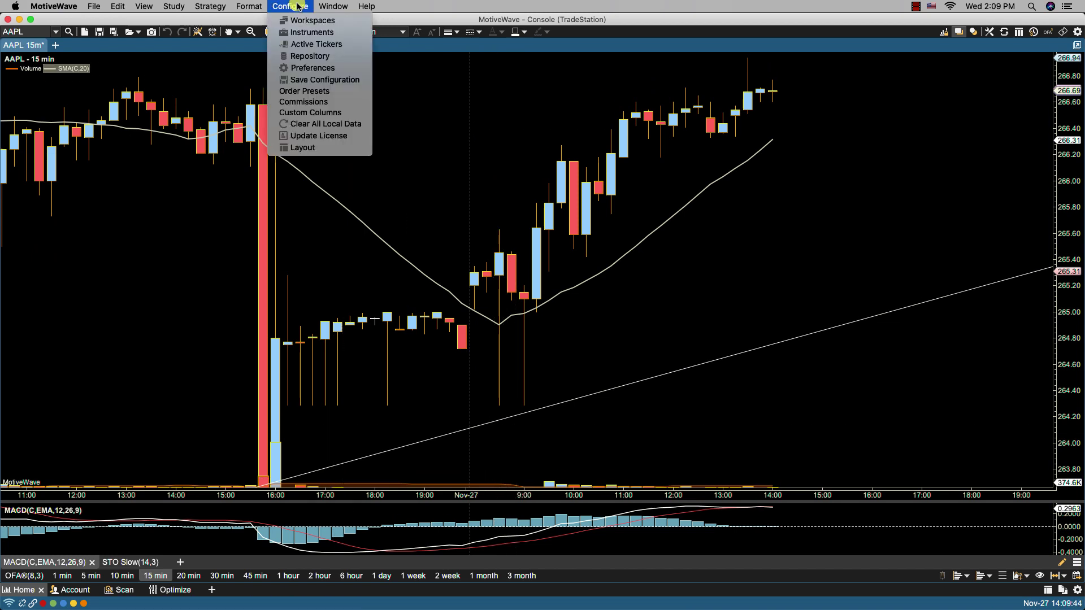
Uncheck Draw Candle Outline in the Chart Options preferences and apply it to AAPL
click(313, 68)
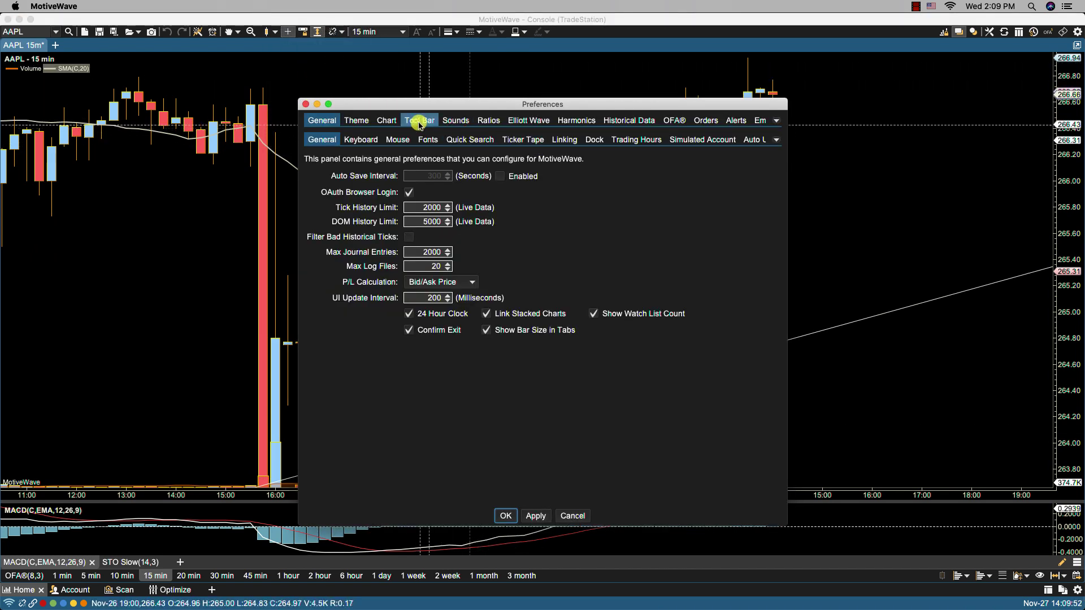
click(388, 121)
click(546, 140)
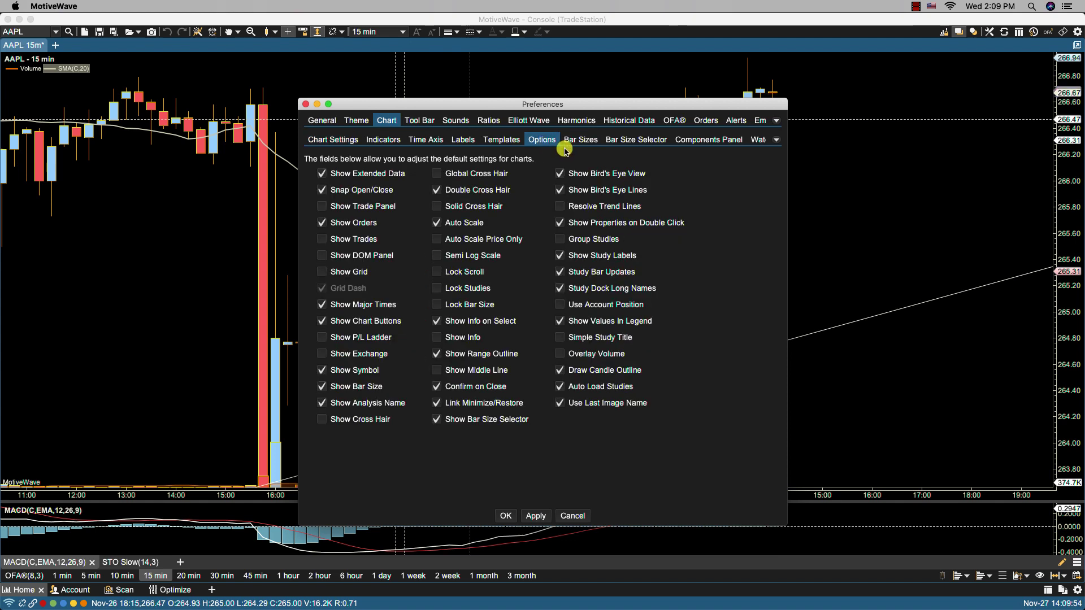
click(571, 370)
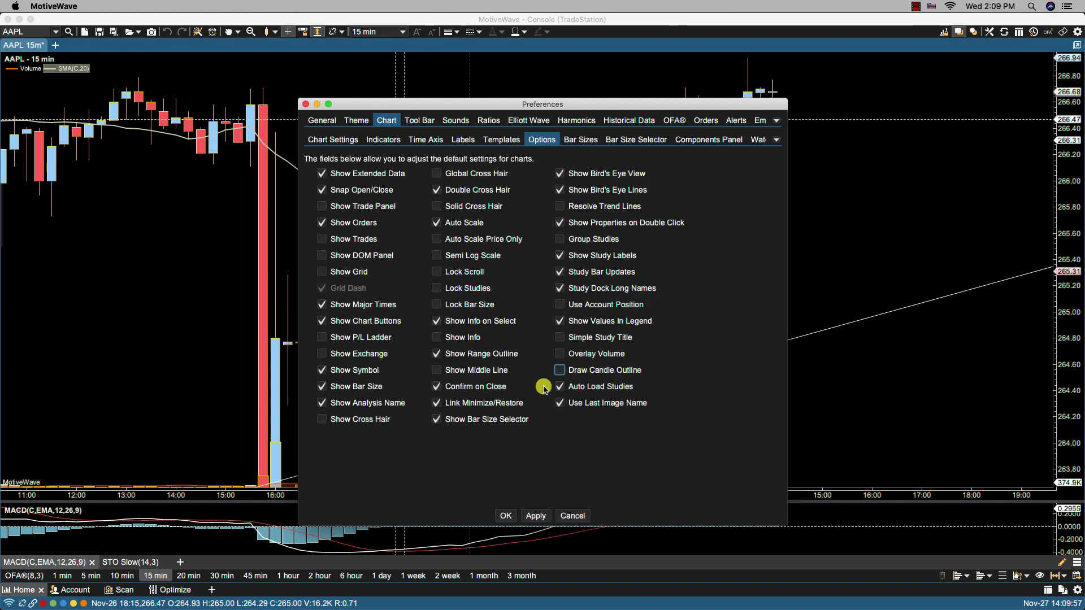
click(535, 516)
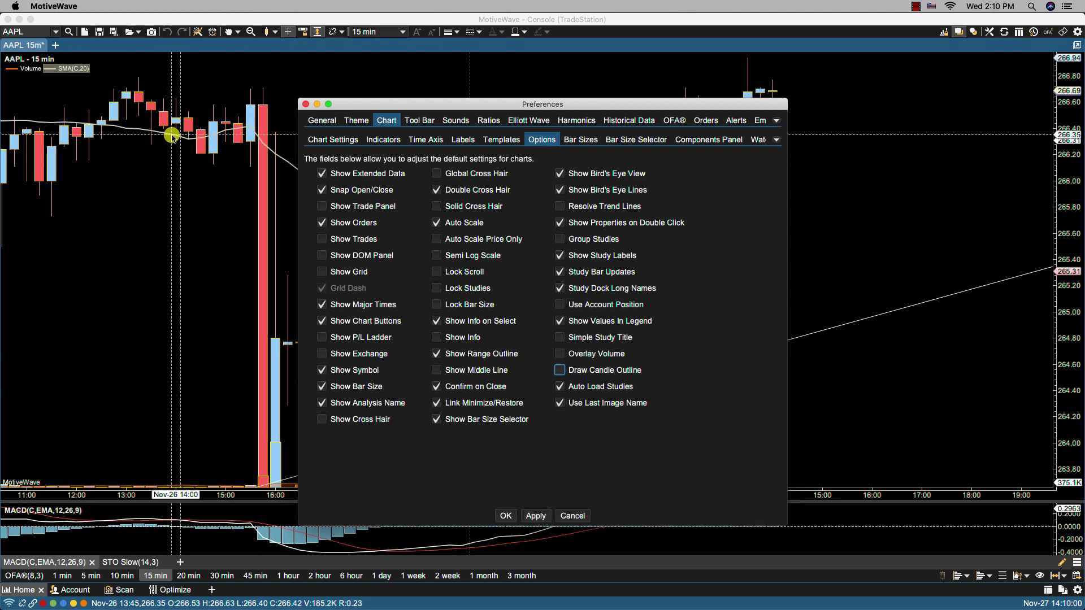
click(532, 515)
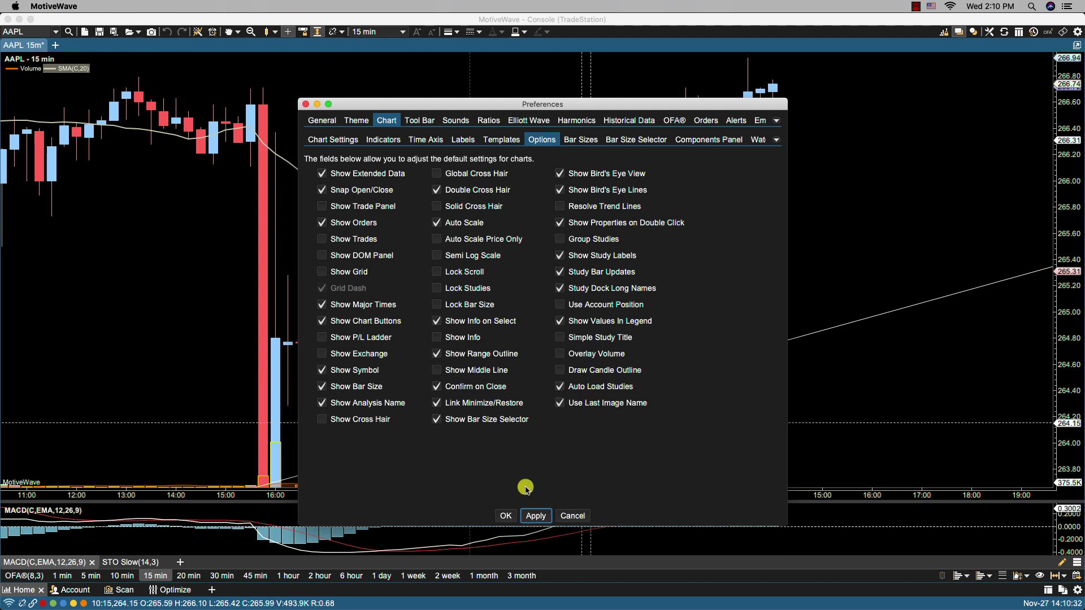
Apply the preferences and save the AAPL chart image as currentchart.png, then cancel a repeat save
click(505, 515)
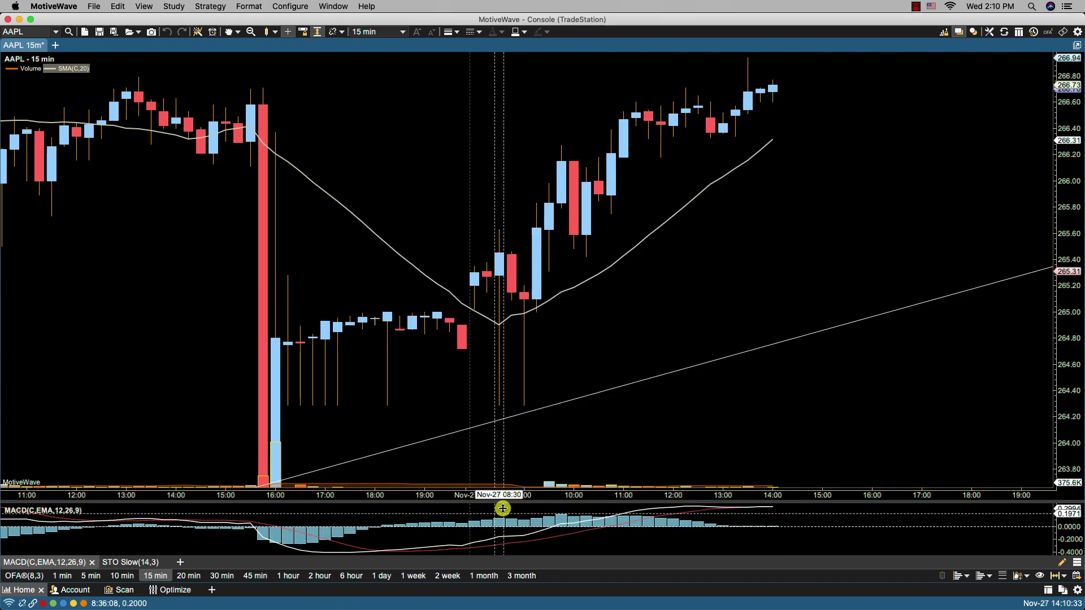
click(152, 34)
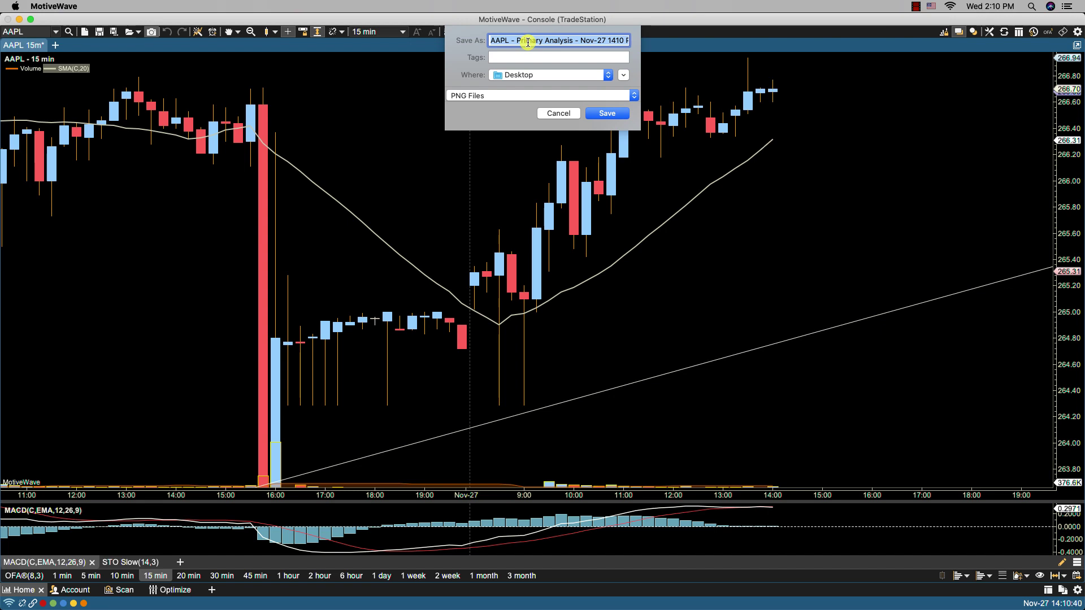
text(currentchart.png)
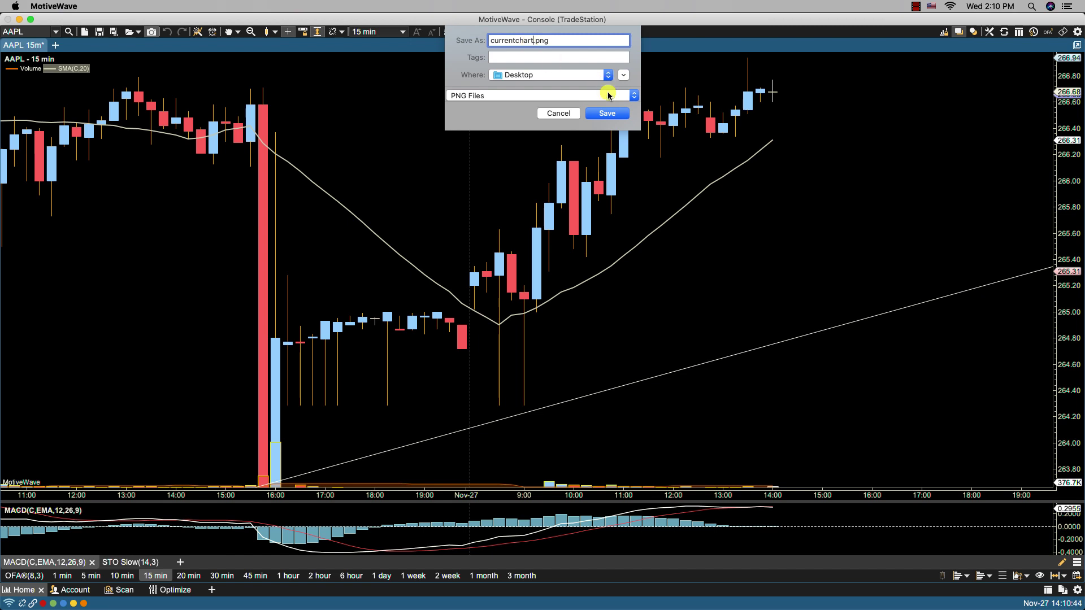
click(605, 113)
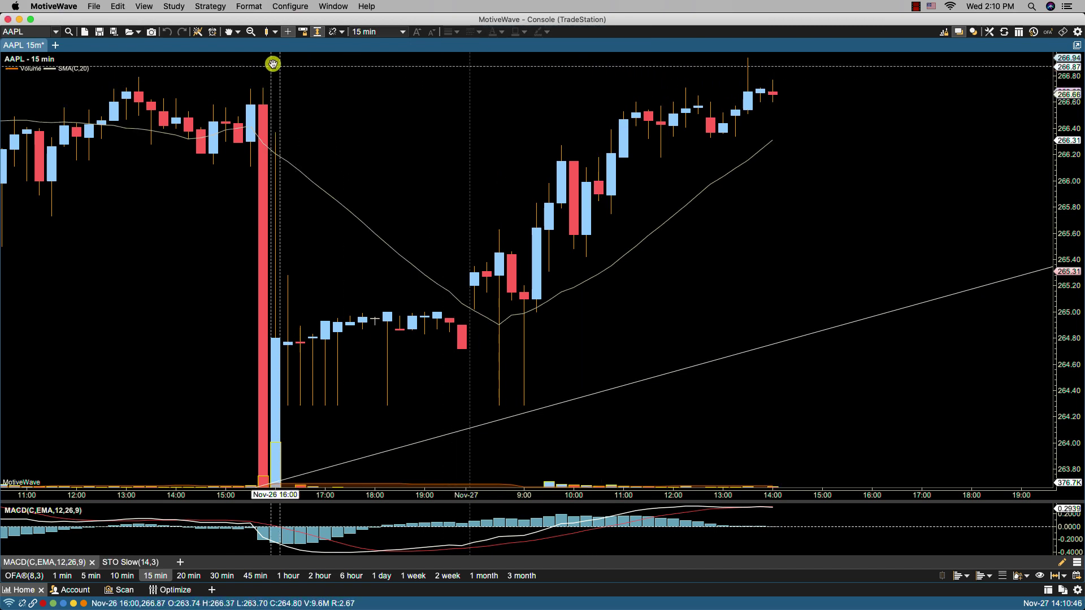
click(152, 31)
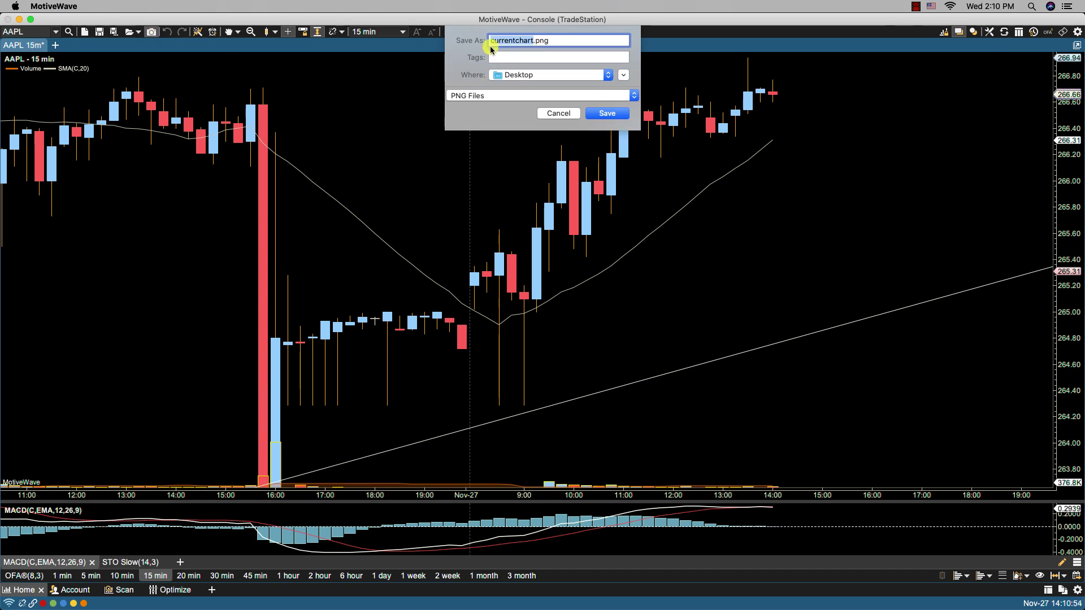
click(559, 113)
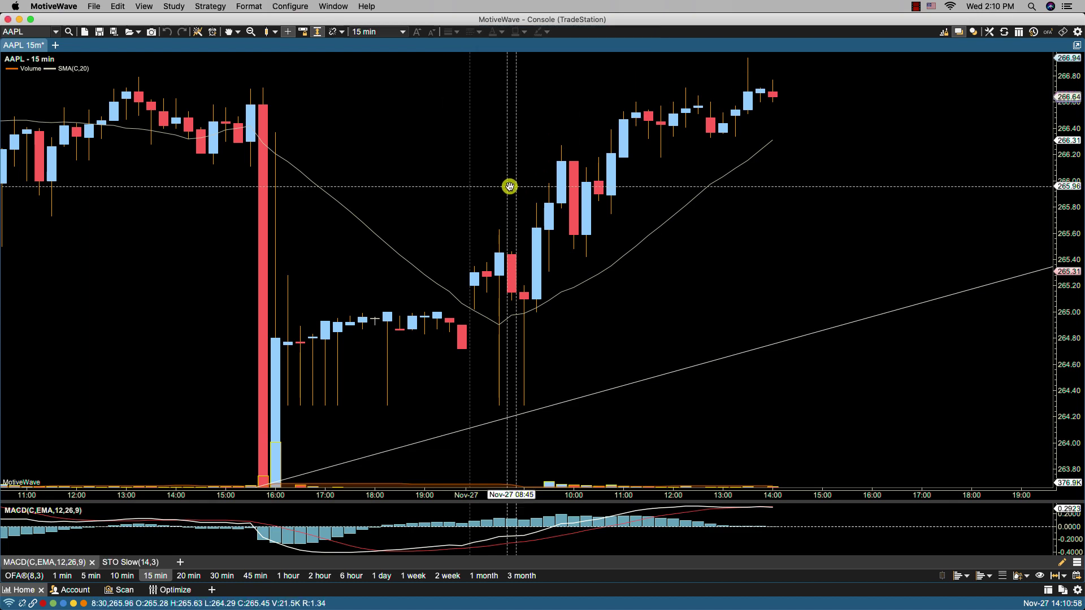